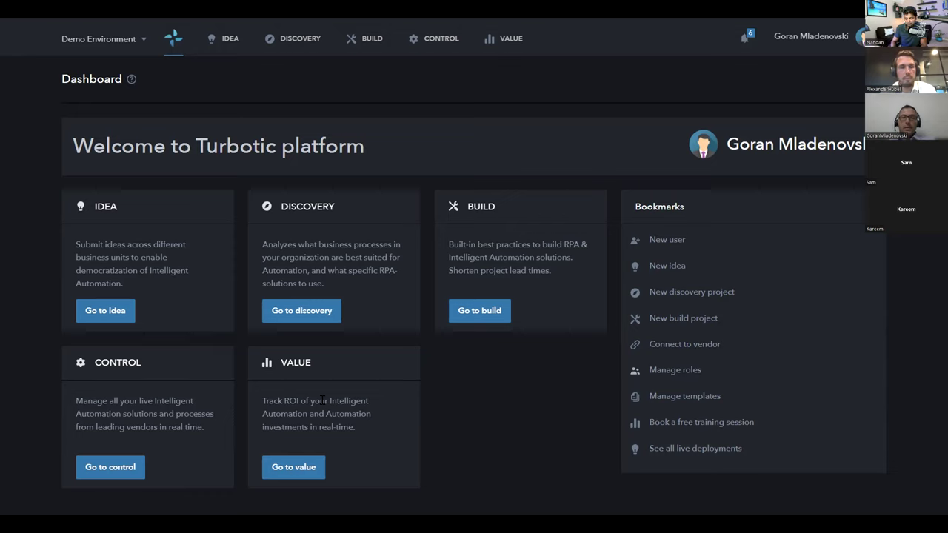
Open the Idea overview and look through the projects in the Discovery project list
left_click(104, 309)
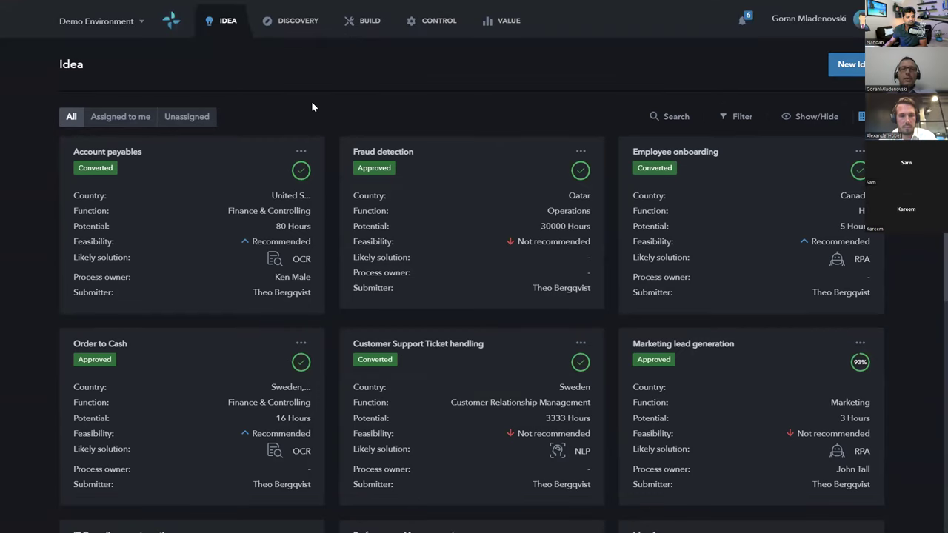
left_click(298, 22)
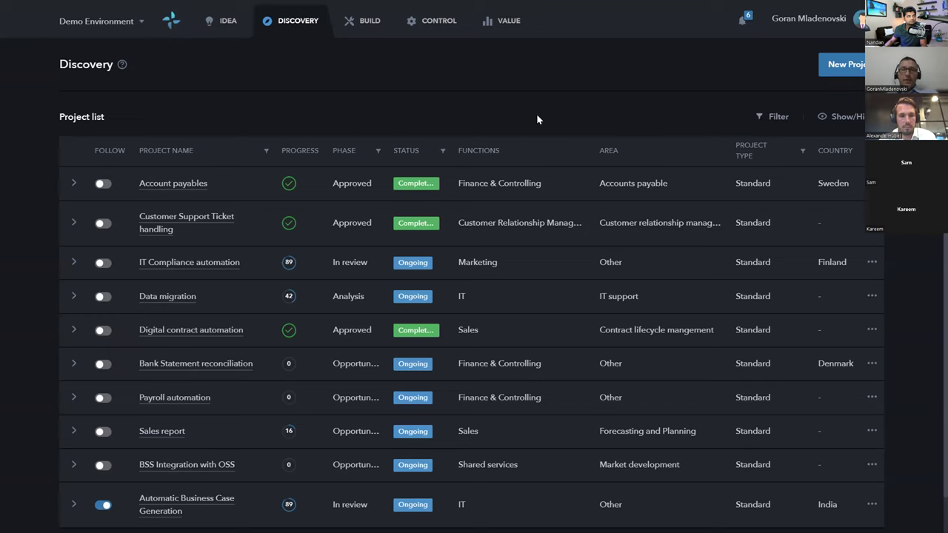
scroll(240, 333, "down", 1)
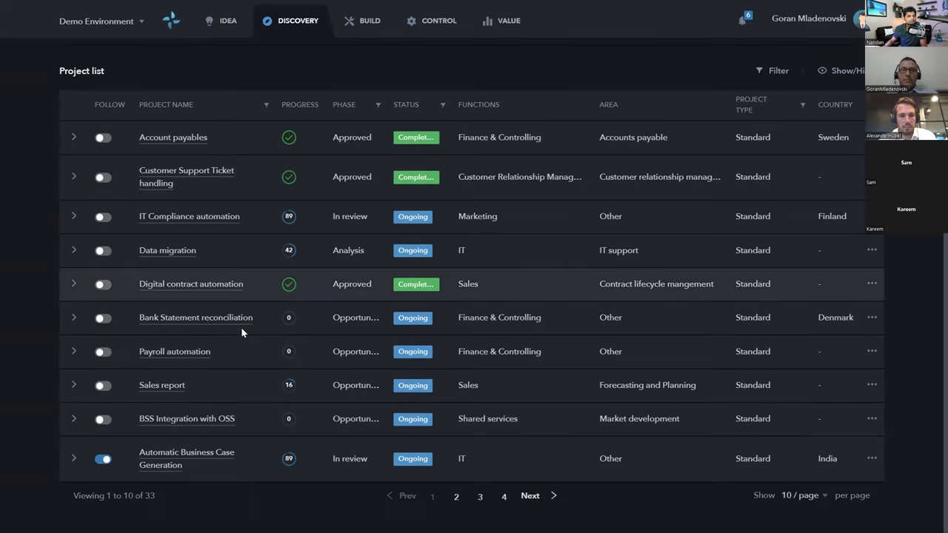
scroll(155, 426, "up", 1)
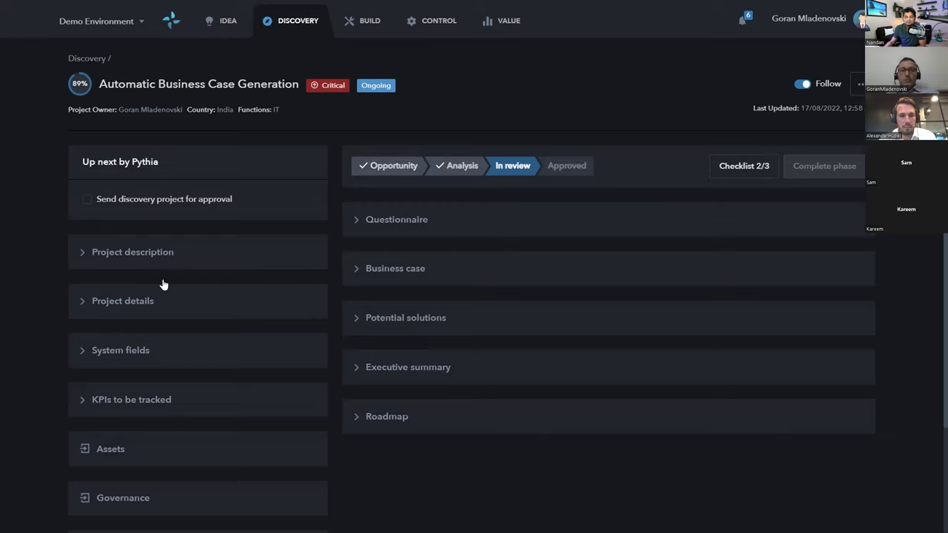
Open the full business case of the Automatic Business Case Generation project and review its TO-BE overview before returning to the project
left_click(369, 270)
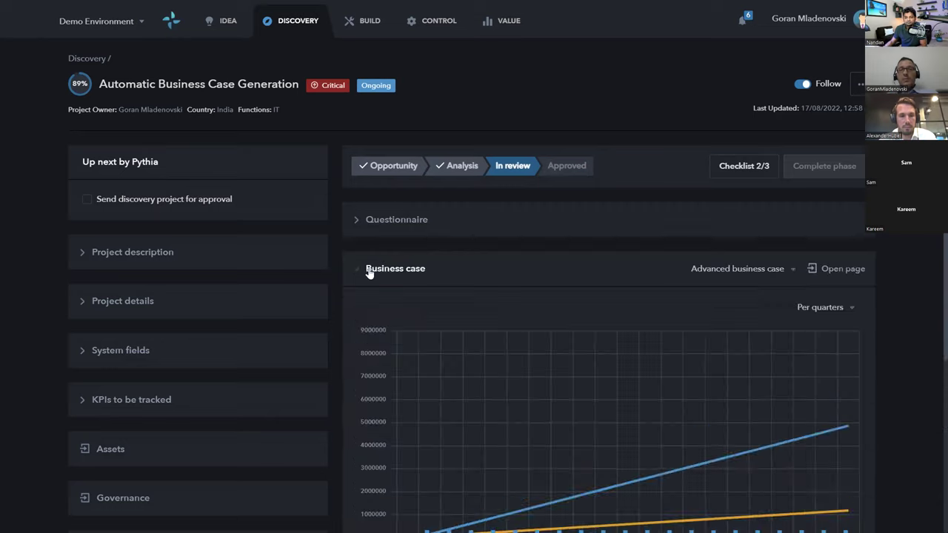
left_click(834, 269)
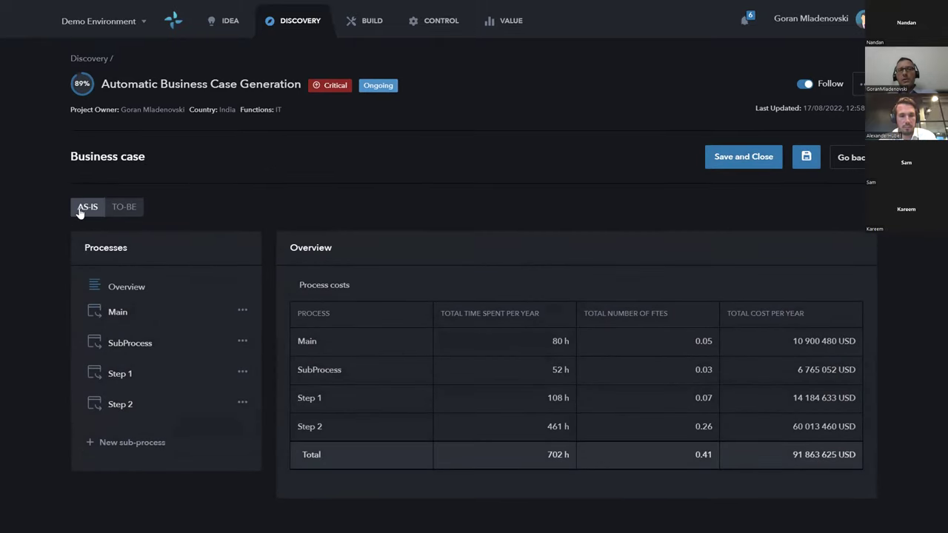
left_click(123, 214)
scroll(445, 362, "down", 5)
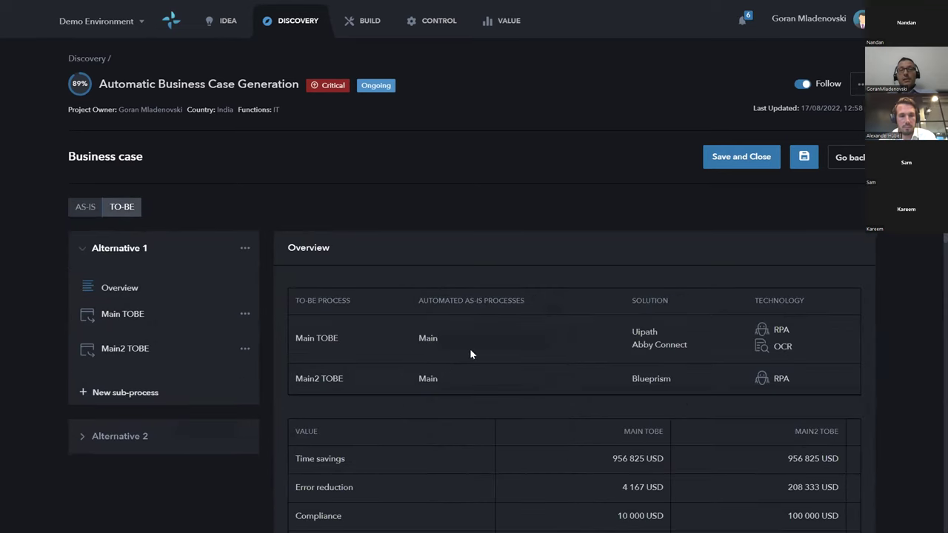
scroll(445, 368, "up", 1)
scroll(445, 362, "up", 3)
left_click(854, 167)
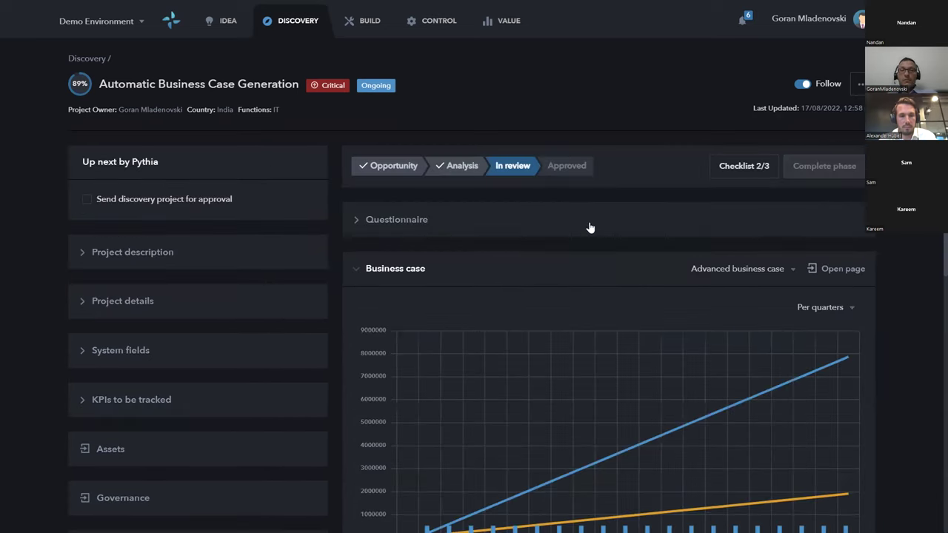
Examine the business case chart comparing the two alternatives per quarter, and collapse the Business case section
scroll(590, 228, "down", 7)
scroll(590, 228, "up", 4)
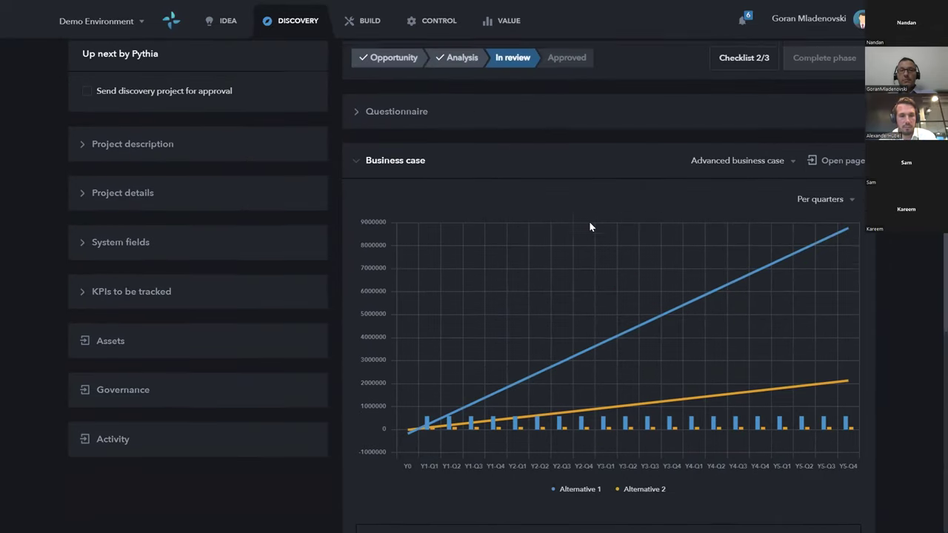
scroll(591, 227, "up", 1)
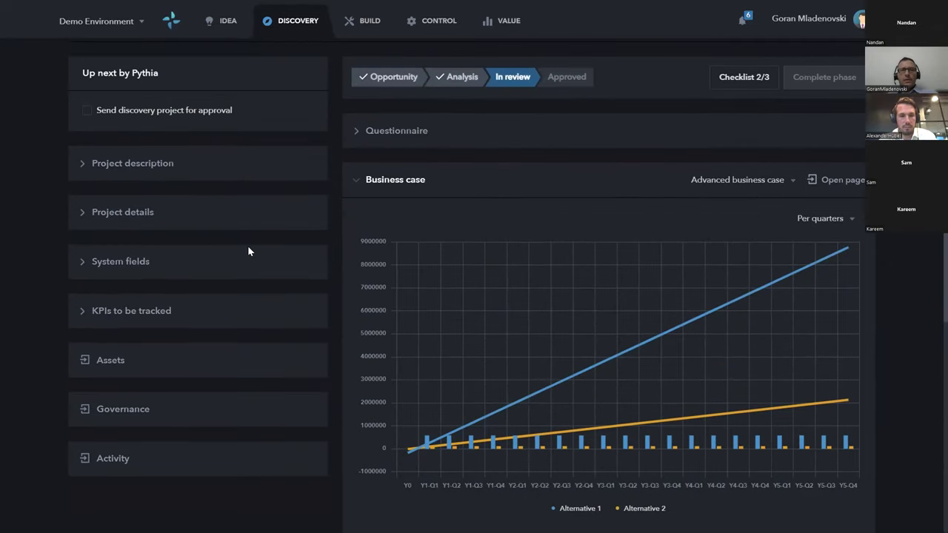
left_click(353, 180)
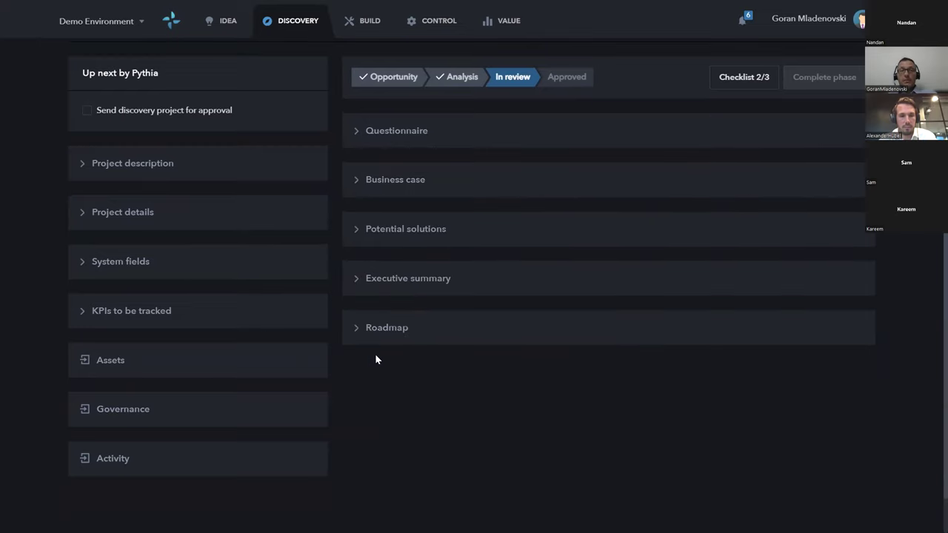
scroll(375, 359, "up", 3)
scroll(324, 177, "up", 2)
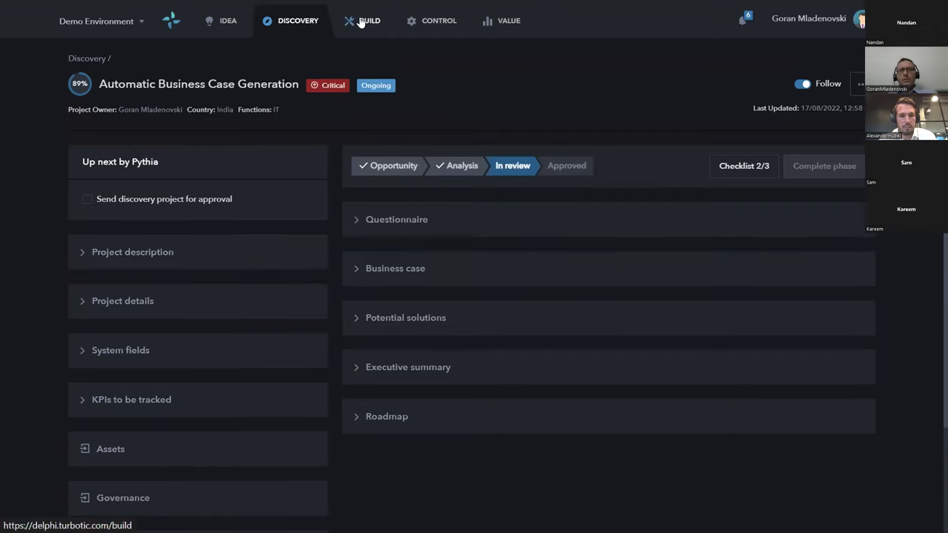
View the solution activity of the in-progress Build project Customer Support Ticket handling, and return to the in-progress list
left_click(360, 22)
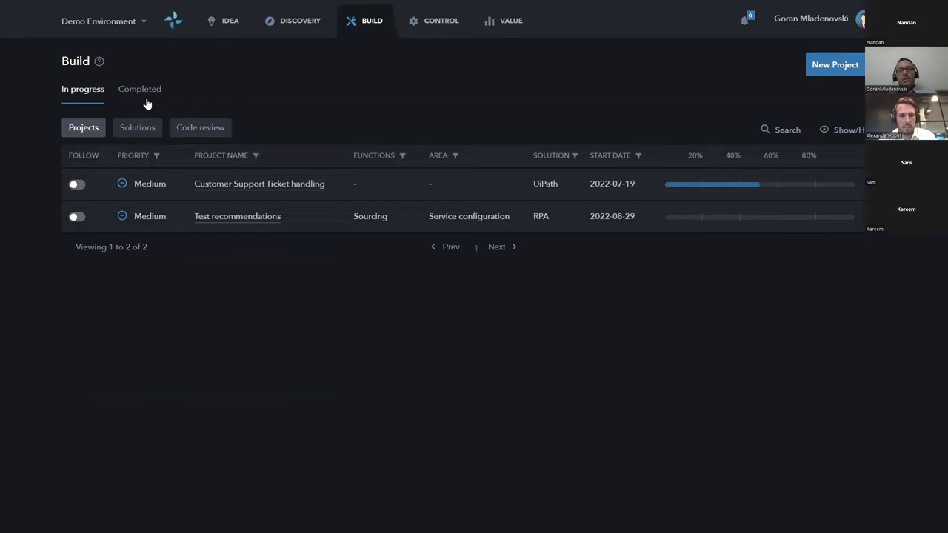
left_click(238, 185)
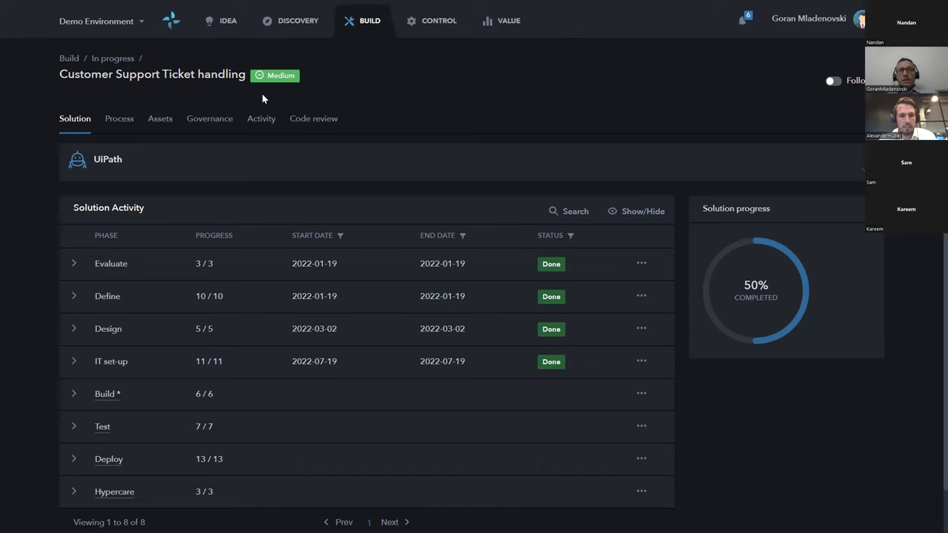
left_click(107, 61)
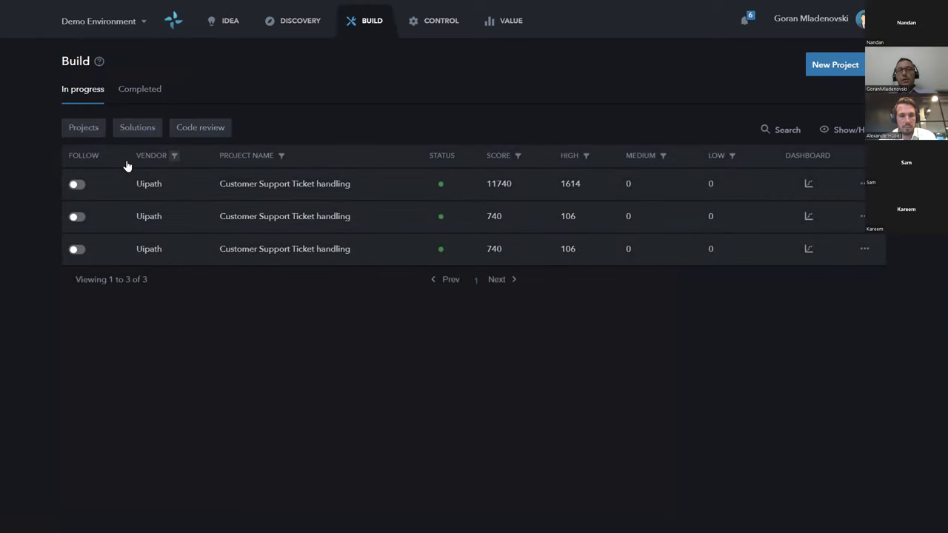
Open the dashboard of the first Customer Support Ticket handling code review and examine its scores, observation severity and rules
left_click(188, 125)
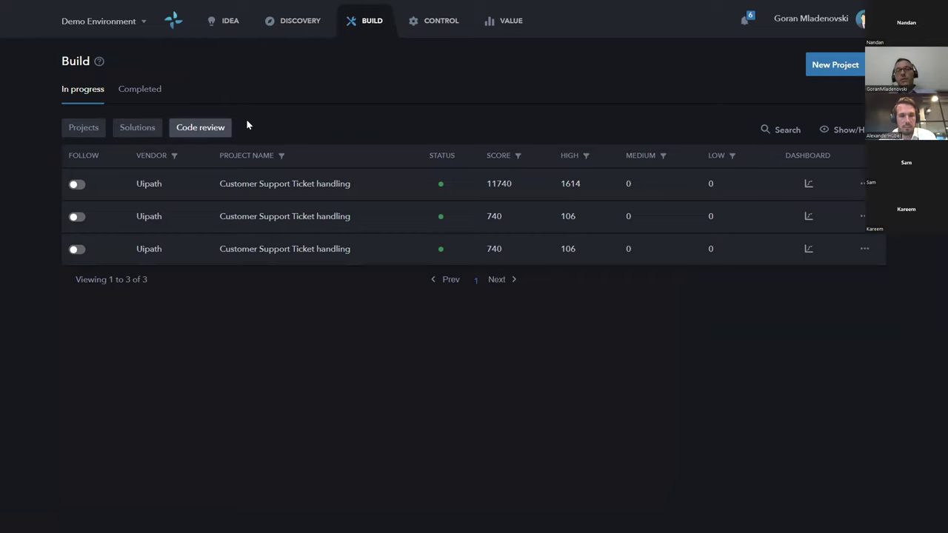
left_click(808, 185)
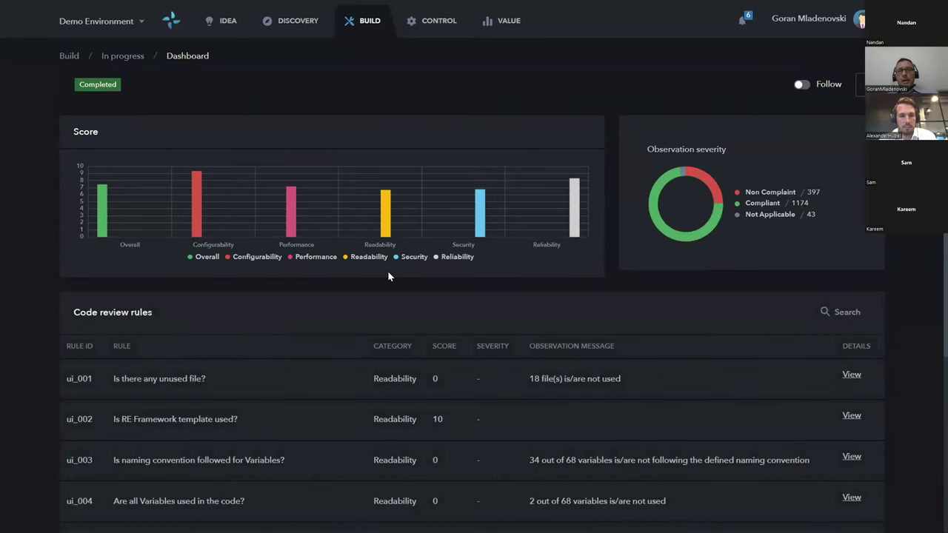
scroll(389, 275, "down", 3)
scroll(389, 275, "up", 3)
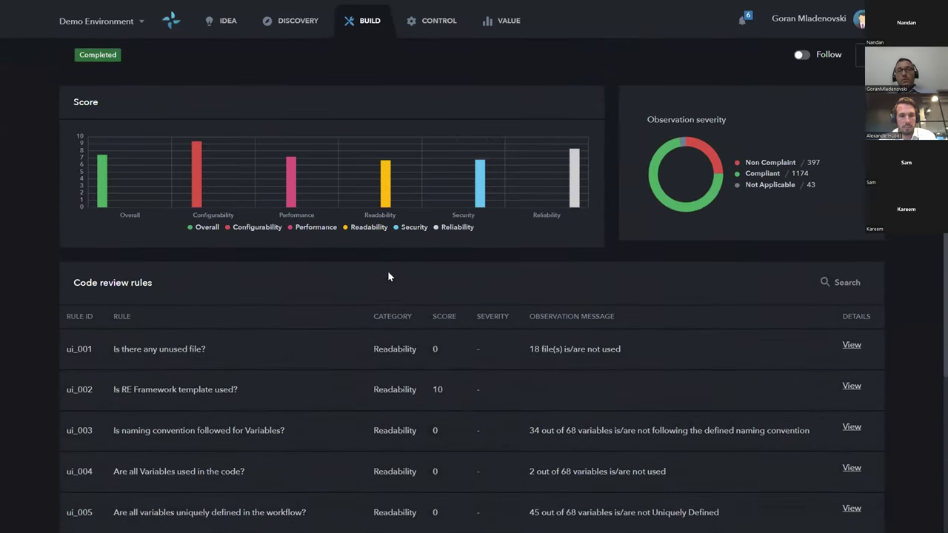
scroll(387, 276, "up", 1)
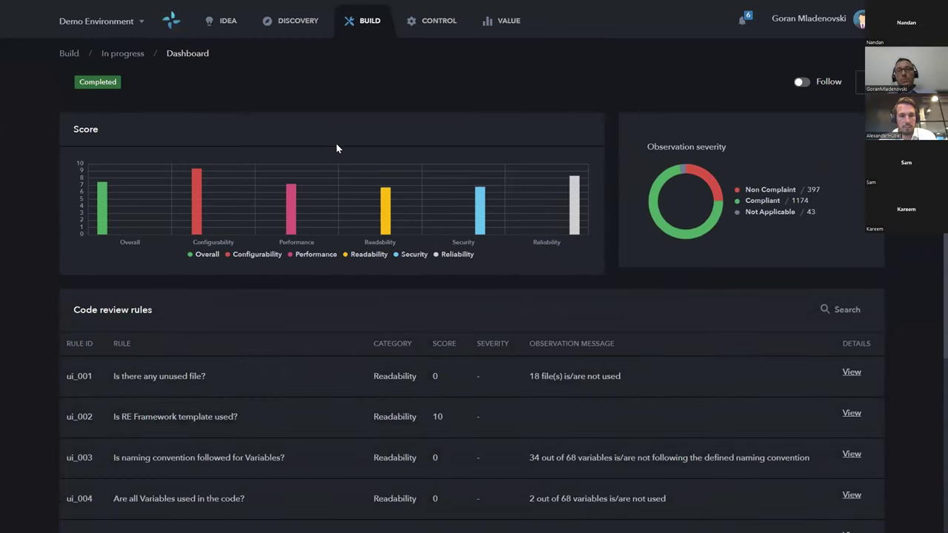
scroll(336, 148, "up", 1)
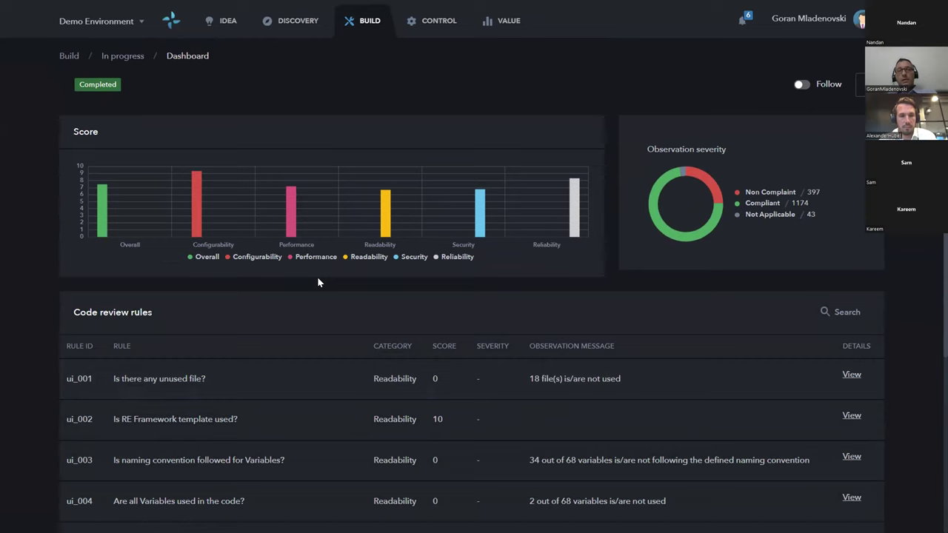
Open the Control section and show the overview for RPA technologies only
right_click(437, 22)
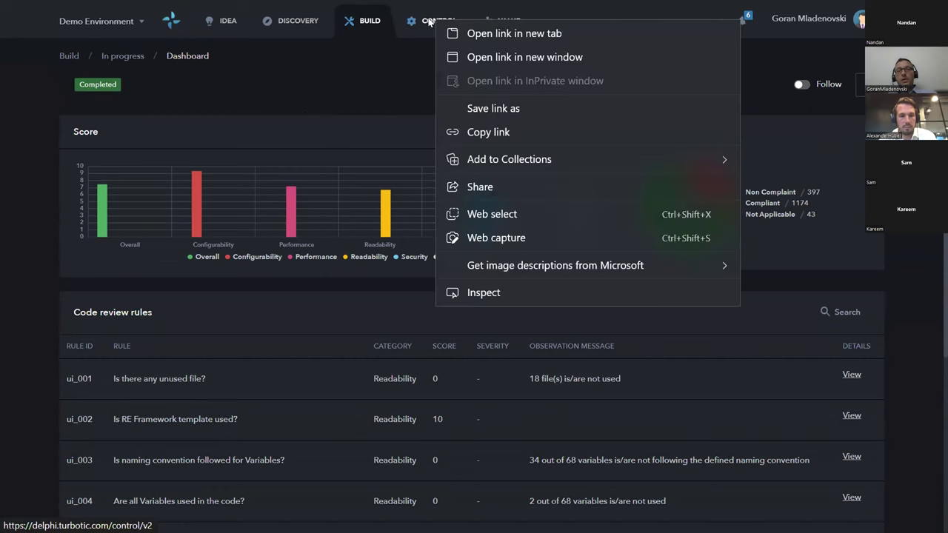
left_click(422, 22)
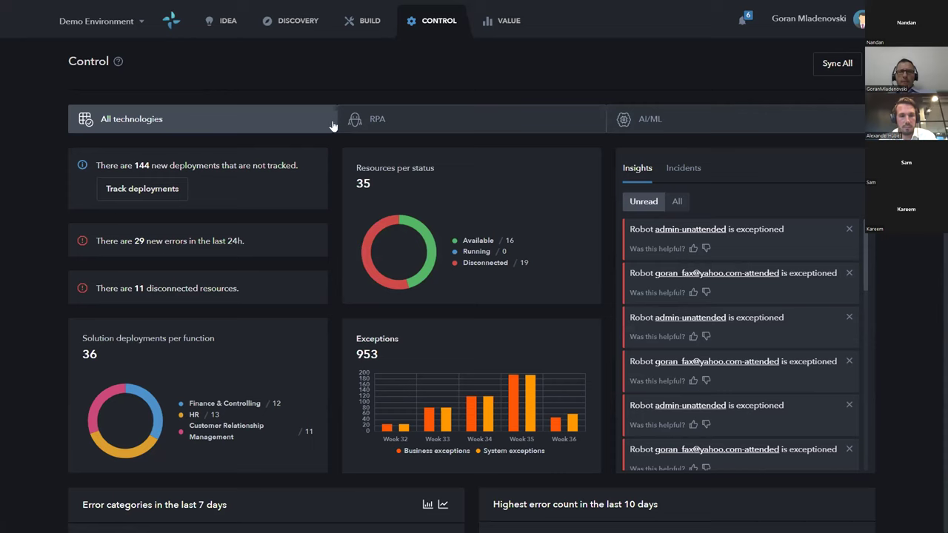
left_click(374, 119)
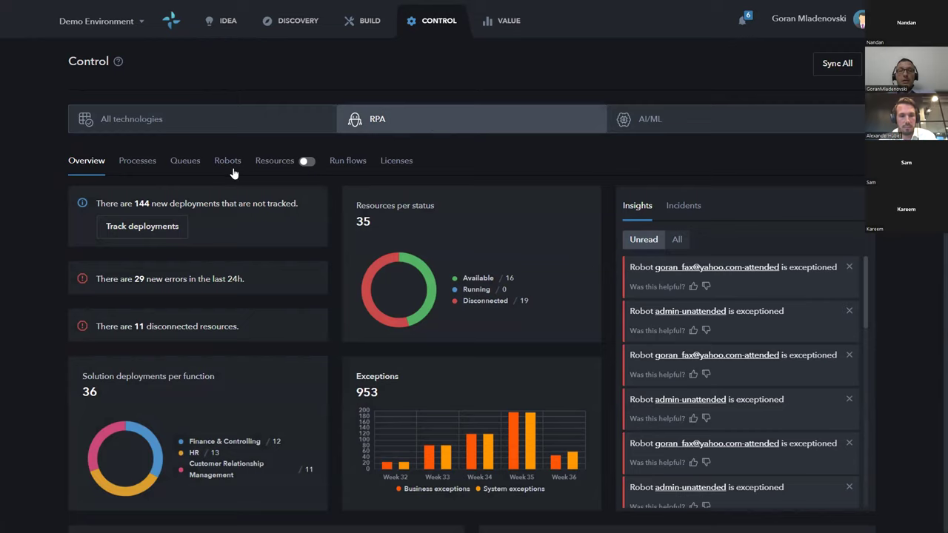
Show the RPA processes and examine their job performance over time and error count comparison
left_click(143, 165)
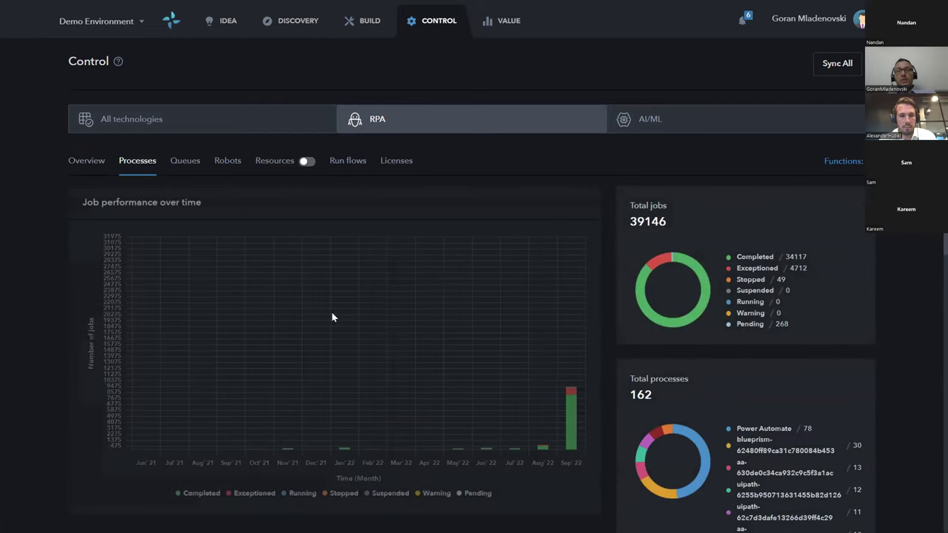
scroll(436, 320, "down", 3)
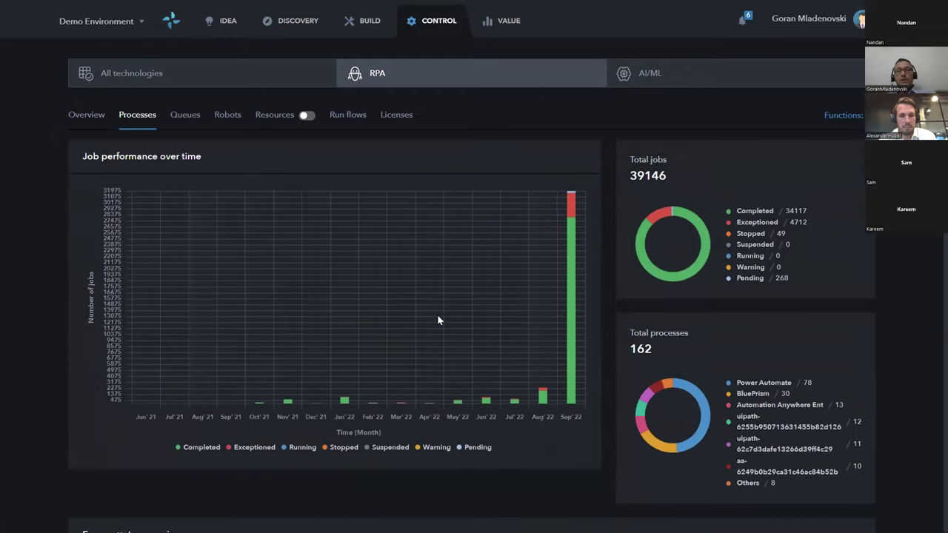
scroll(569, 178, "down", 3)
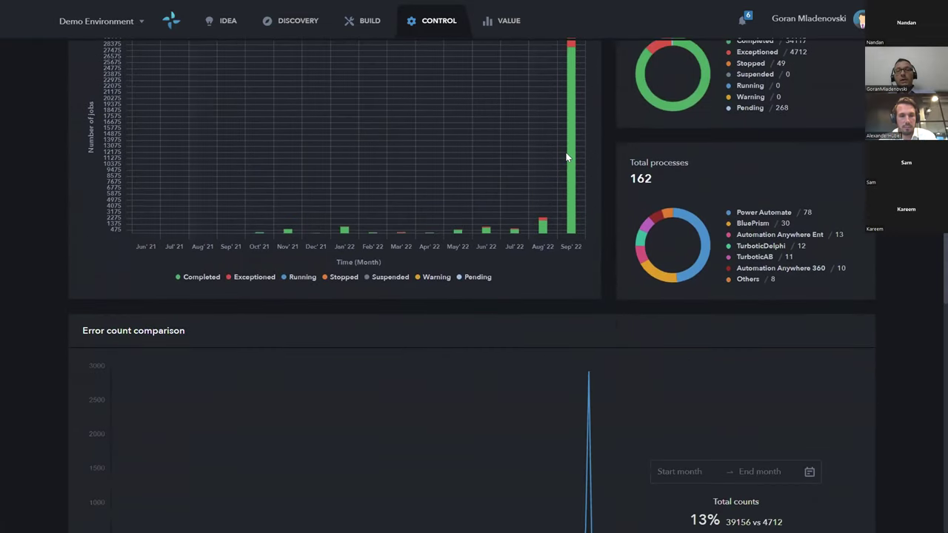
scroll(567, 170, "up", 2)
scroll(490, 203, "up", 1)
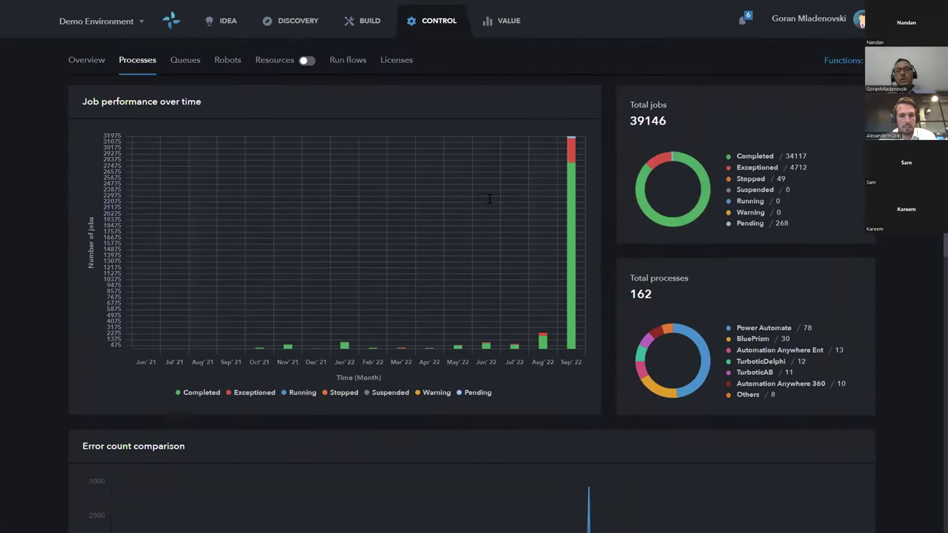
List the exceptioned jobs of September '22 and review the process profile of DEMO-Error 2
left_click(571, 148)
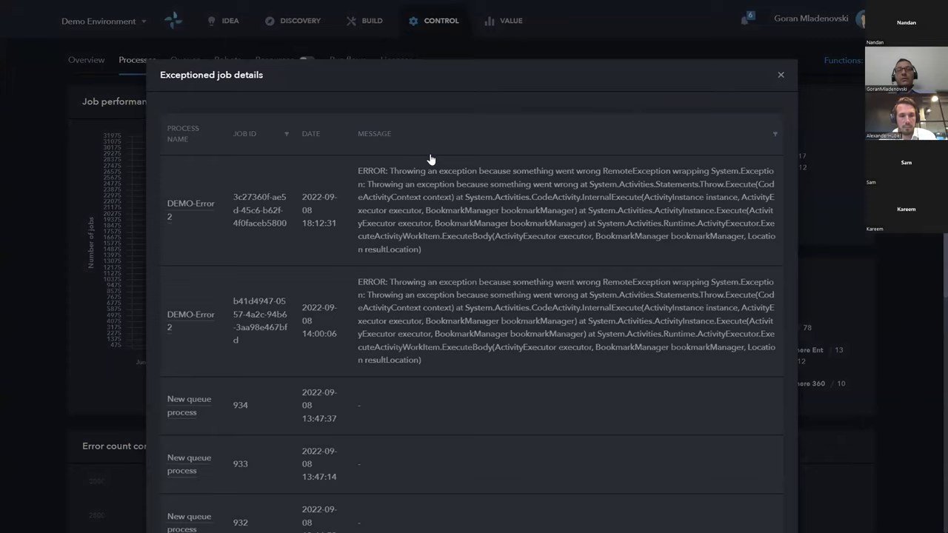
left_click(551, 179)
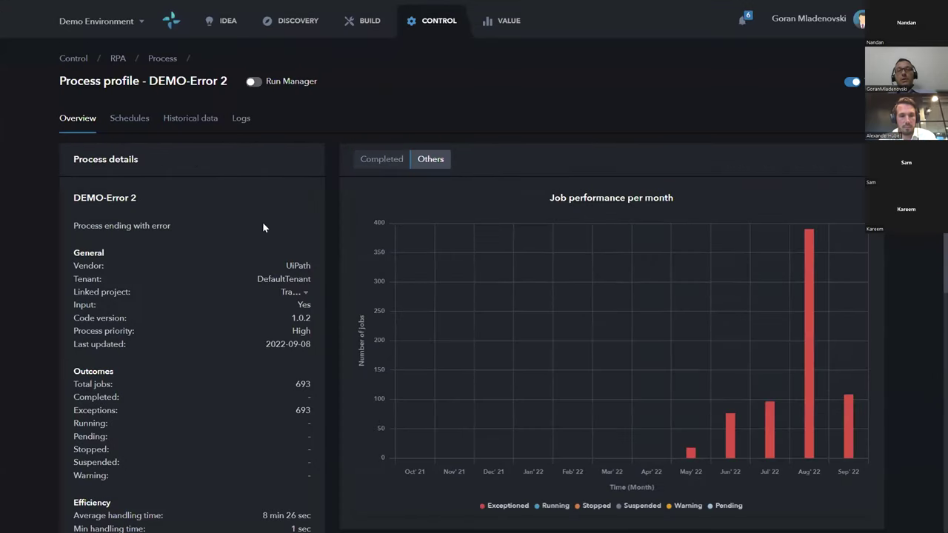
scroll(264, 156, "down", 3)
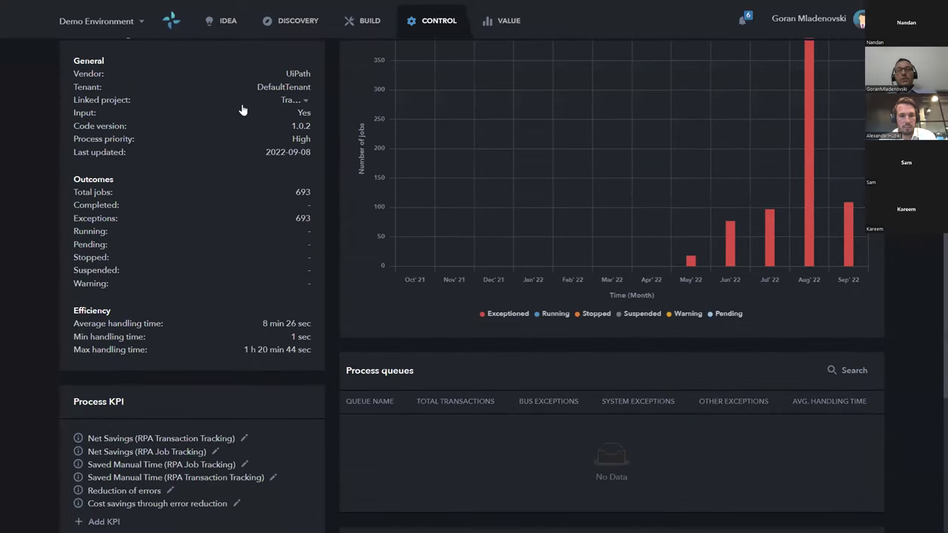
scroll(246, 86, "up", 3)
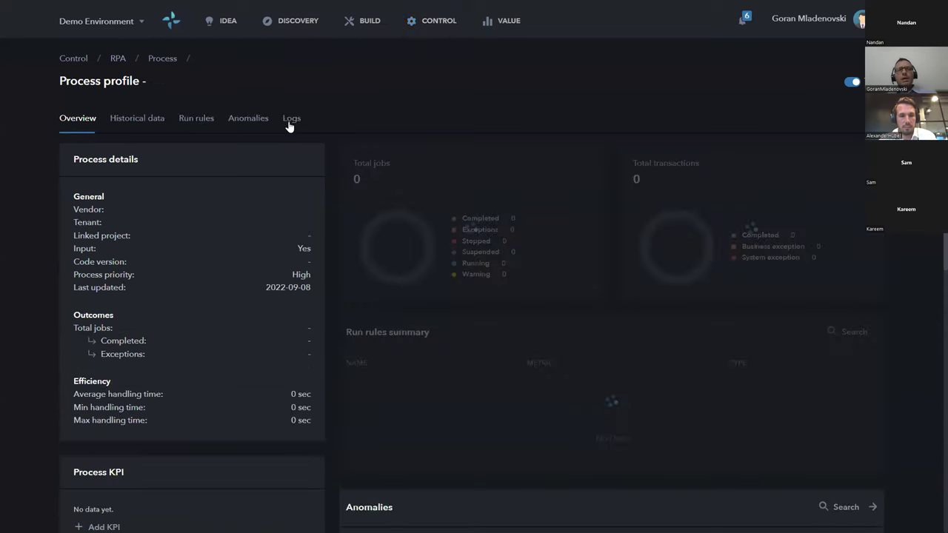
Show the error anomalies of DEMO-Error 2 for 01-08-2022 to 30-09-2022, and return to the RPA processes
left_click(248, 125)
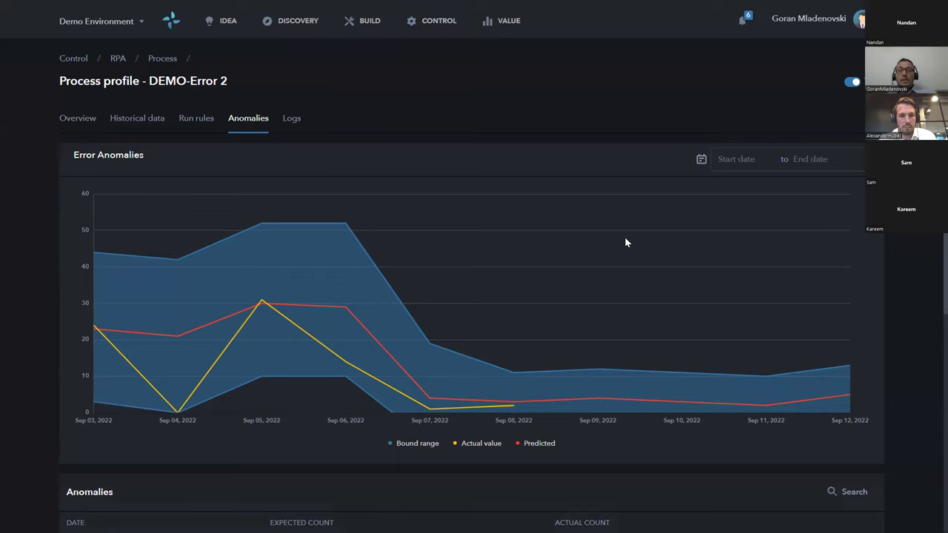
left_click(717, 152)
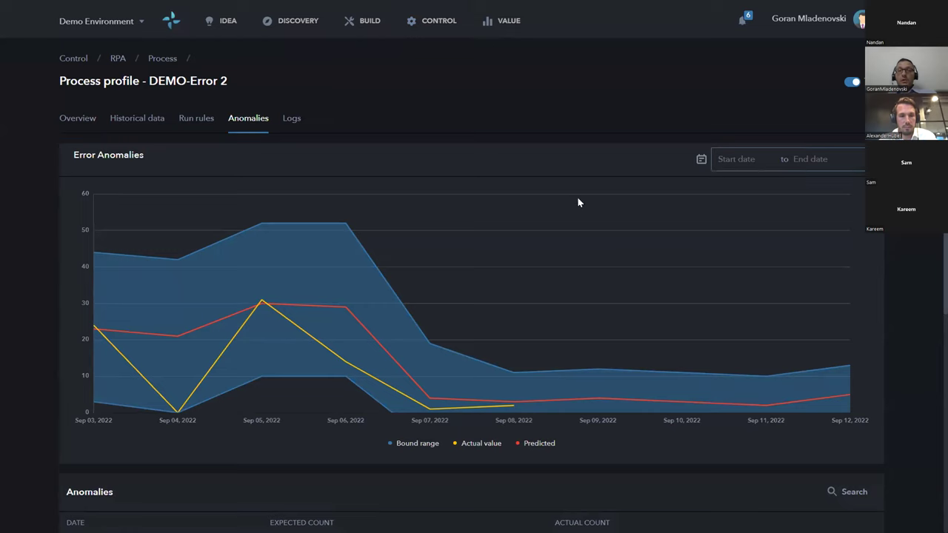
left_click(553, 189)
left_click(576, 235)
left_click(828, 327)
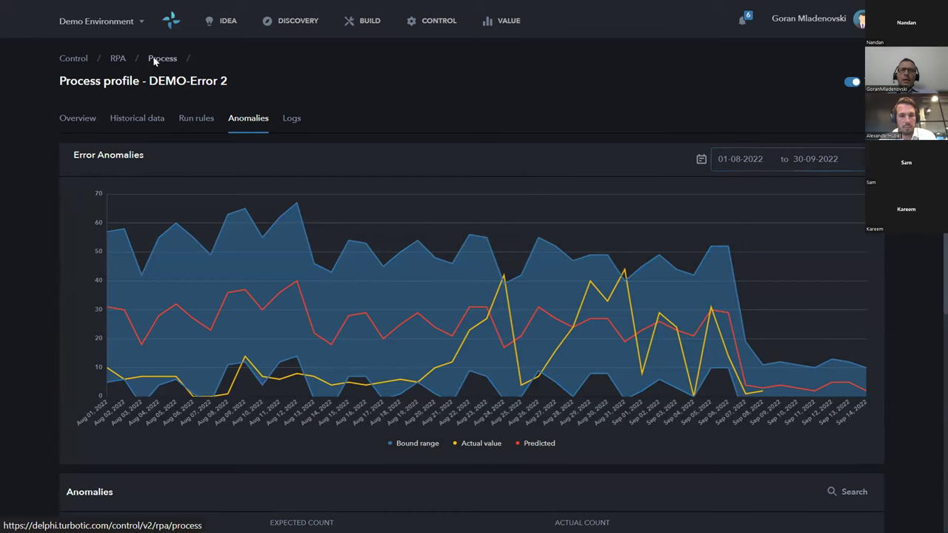
key("alt+Left")
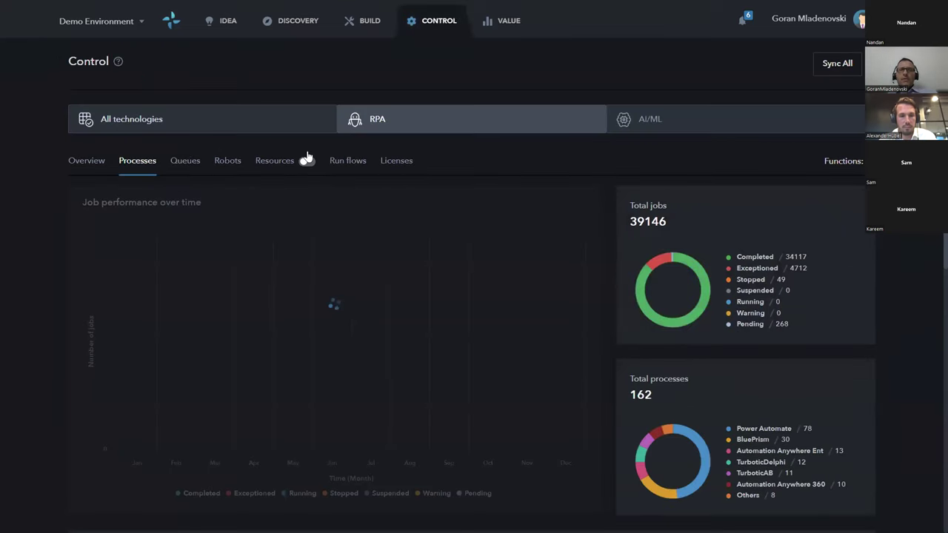
Show the RPA run flows and examine their executions over time, weekly schedules and the list of run flows
left_click(355, 162)
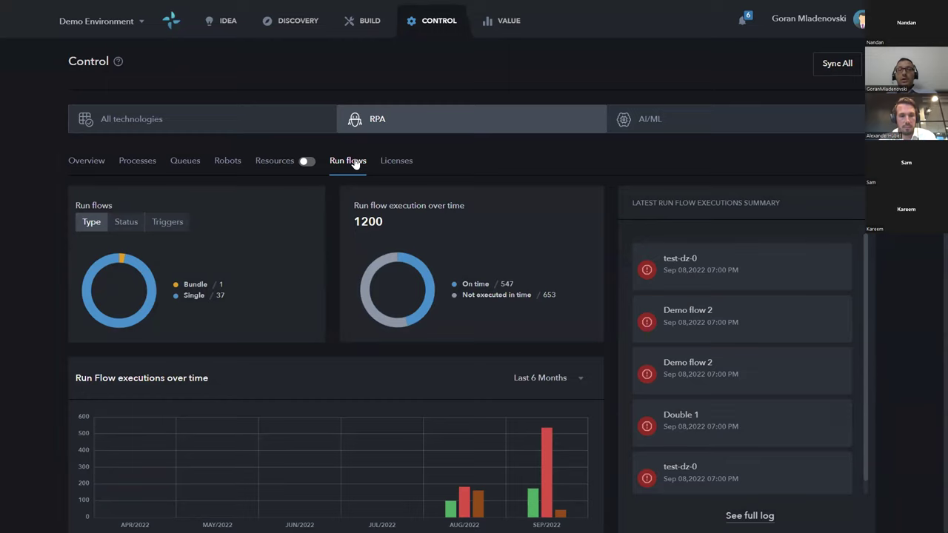
scroll(332, 255, "down", 5)
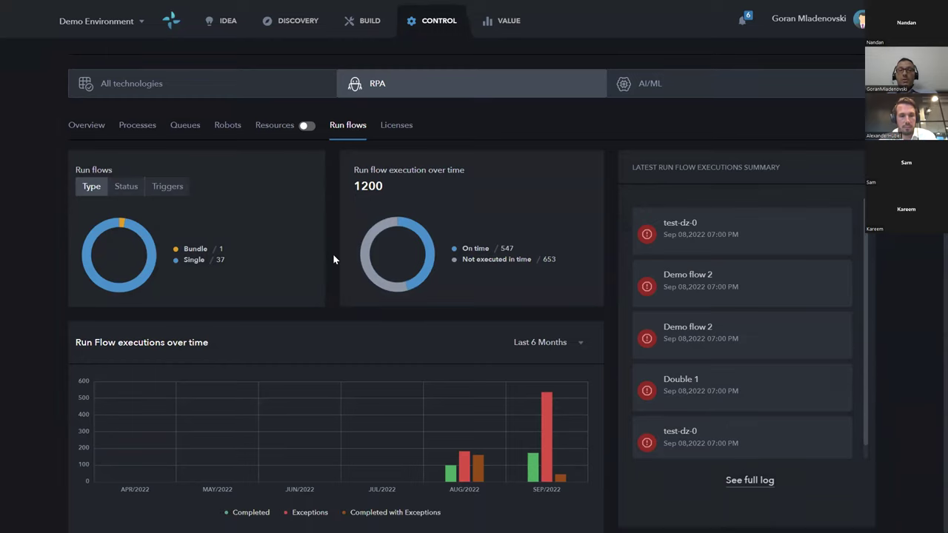
scroll(376, 282, "down", 5)
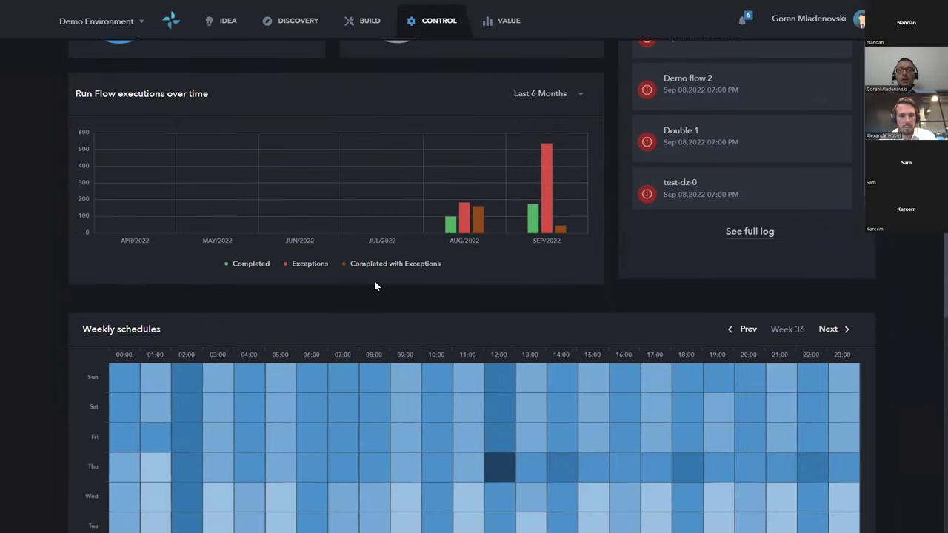
scroll(315, 110, "down", 2)
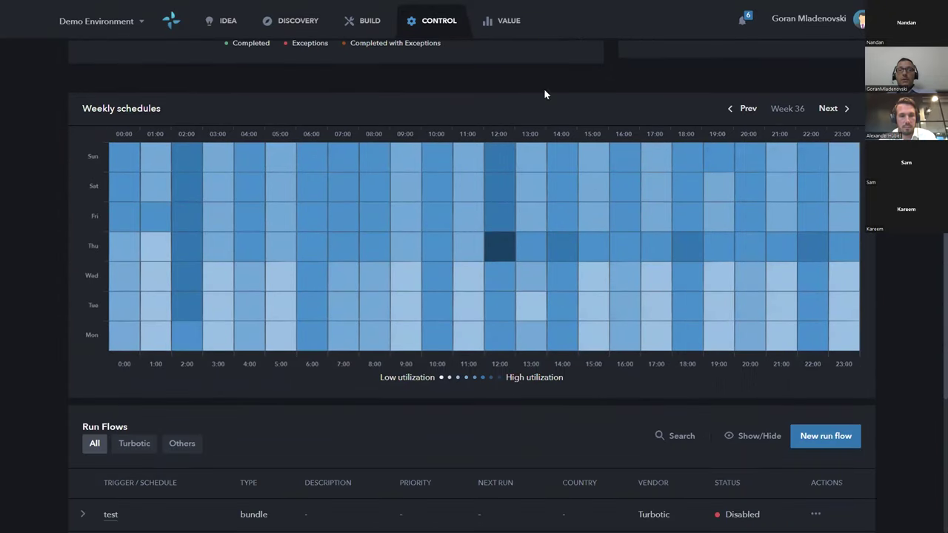
scroll(466, 253, "down", 1)
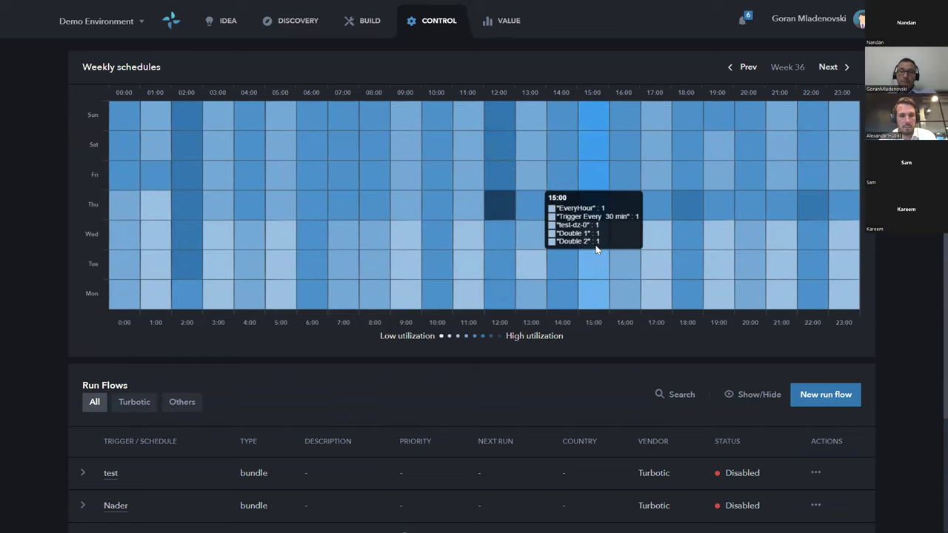
scroll(595, 247, "down", 2)
scroll(596, 246, "down", 1)
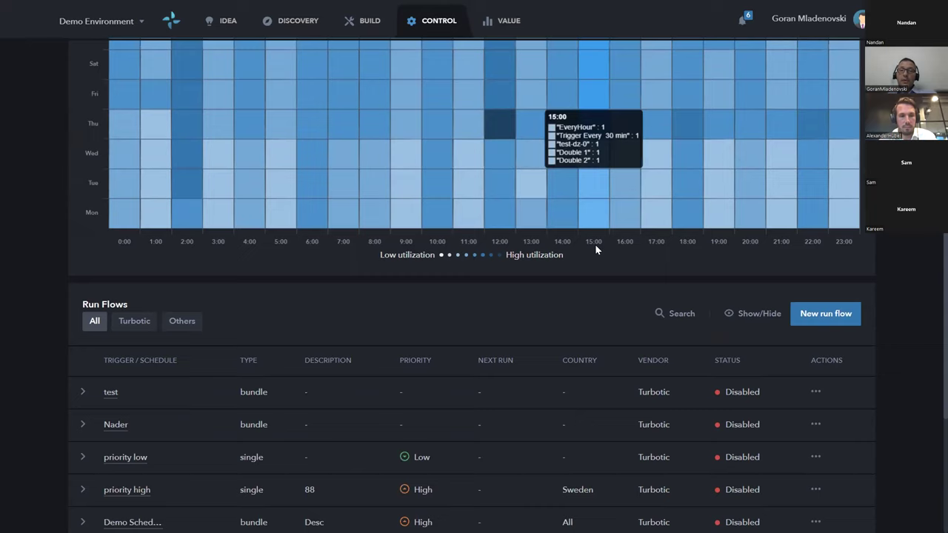
scroll(596, 250, "down", 2)
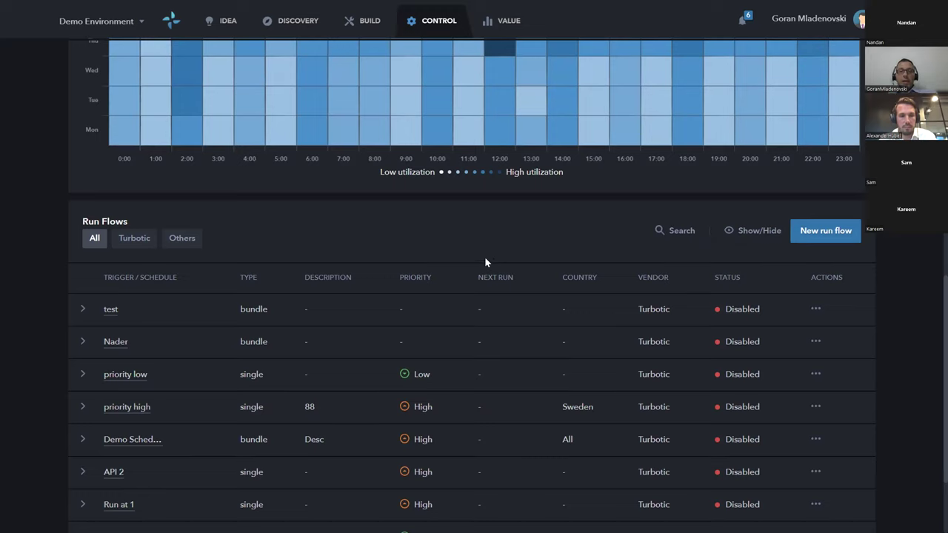
Switch to the already open page of the run flow Demo-flow and view it in full screen
key("ctrl+t")
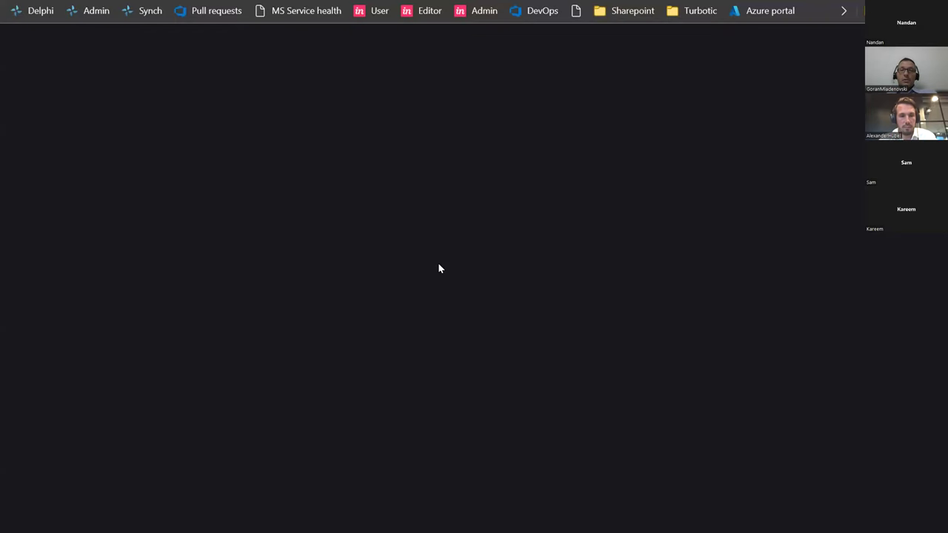
key("ctrl+Tab")
key("ctrl+Tab")
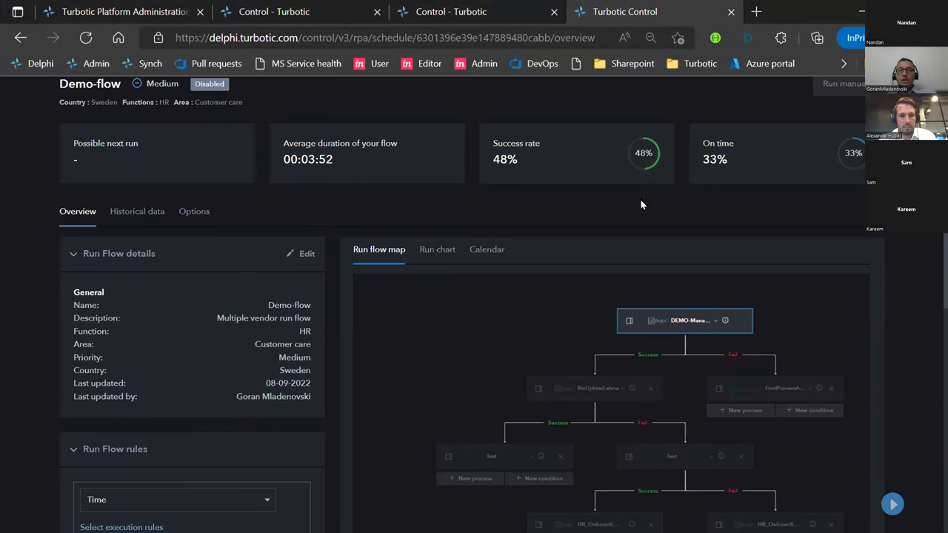
key("F11")
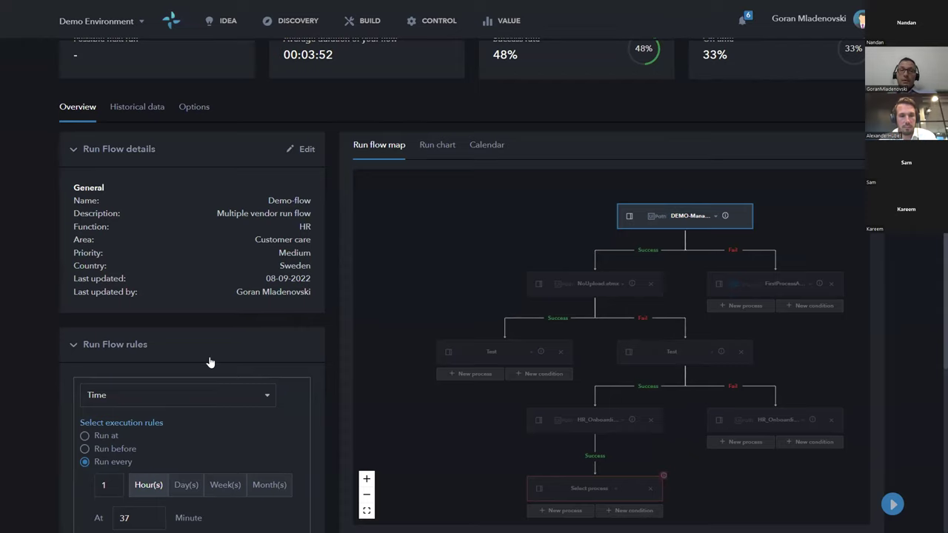
Set Demo-flow's run flow rule to Event with the event type Item inserted in queue
scroll(211, 363, "down", 2)
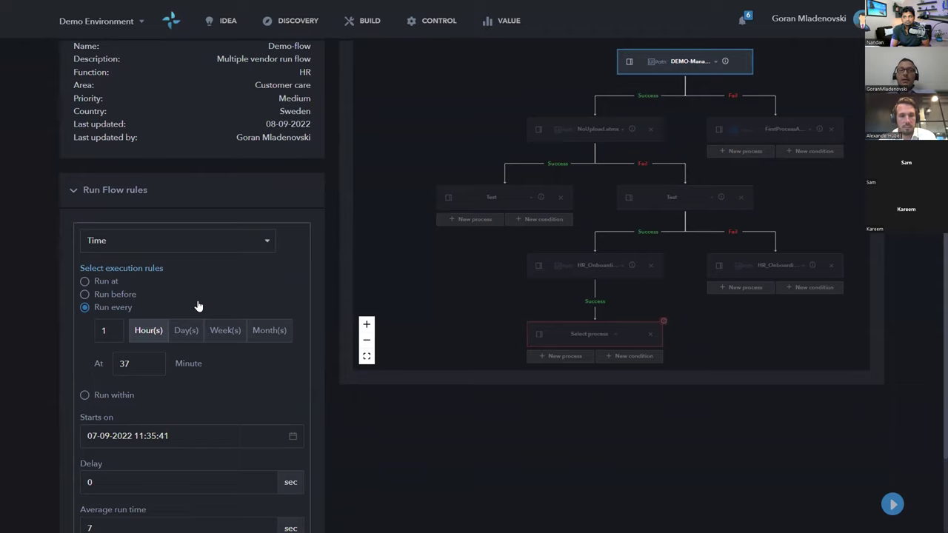
left_click(171, 239)
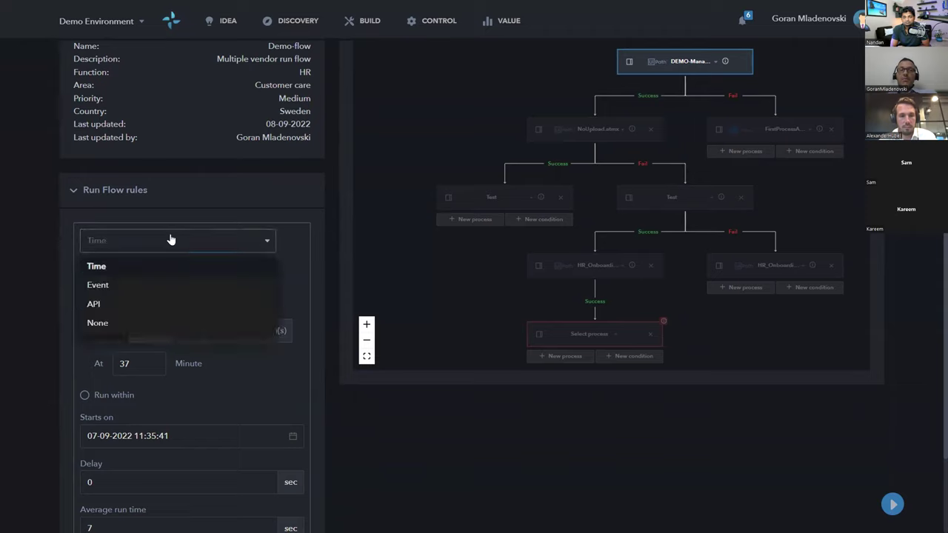
left_click(104, 283)
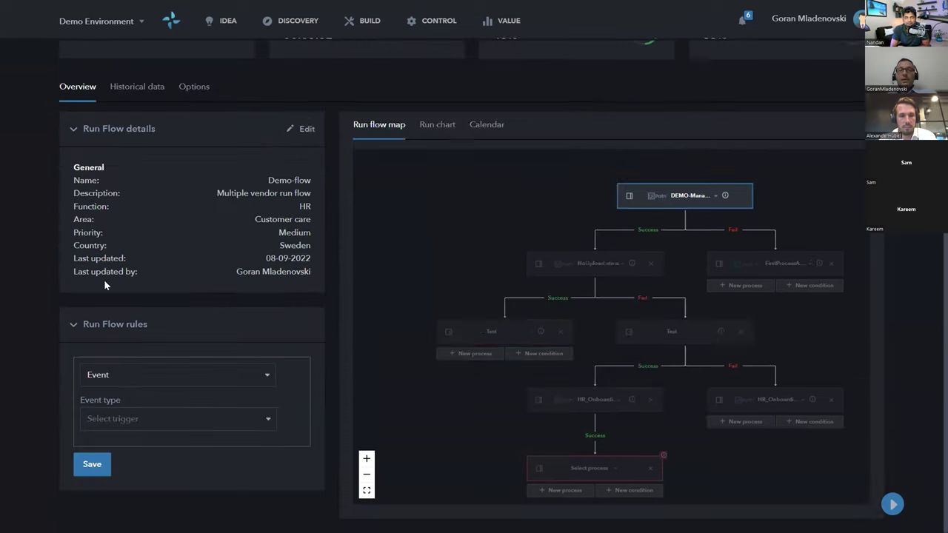
left_click(110, 423)
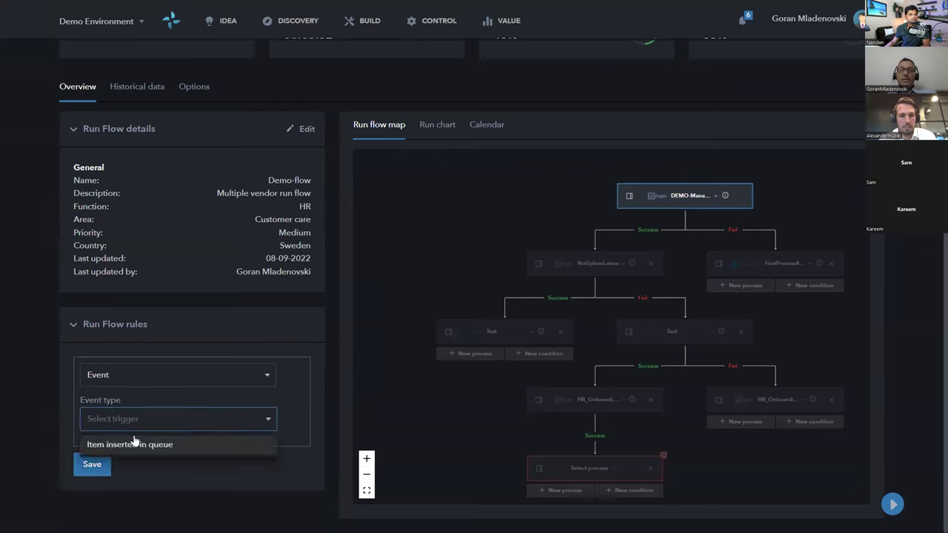
left_click(138, 443)
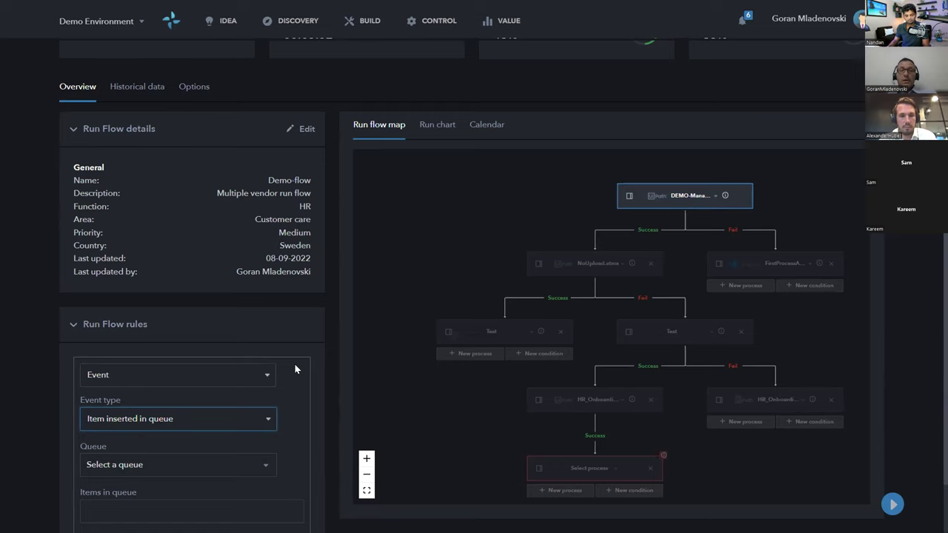
Try the API option for Demo-flow's run flow rule and set the rule to None
scroll(295, 367, "down", 1)
scroll(295, 367, "down", 1)
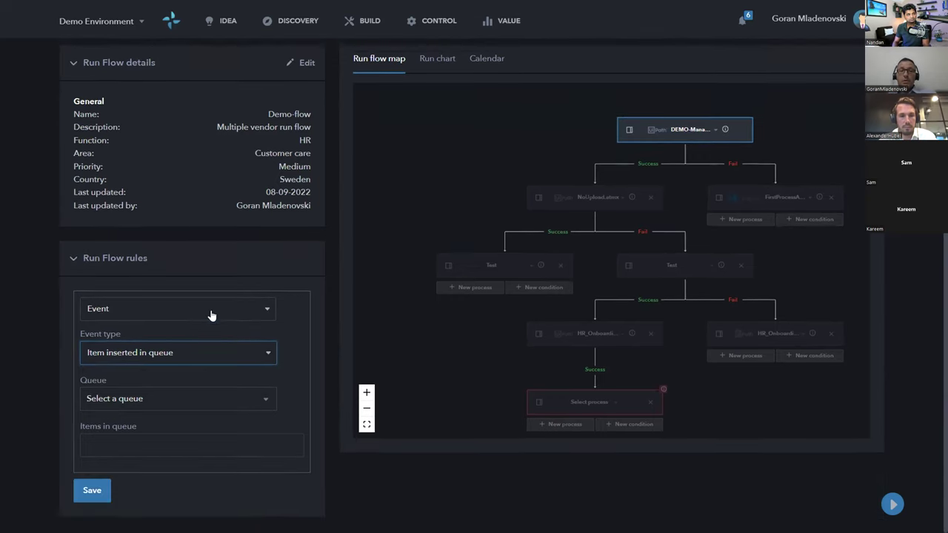
left_click(206, 315)
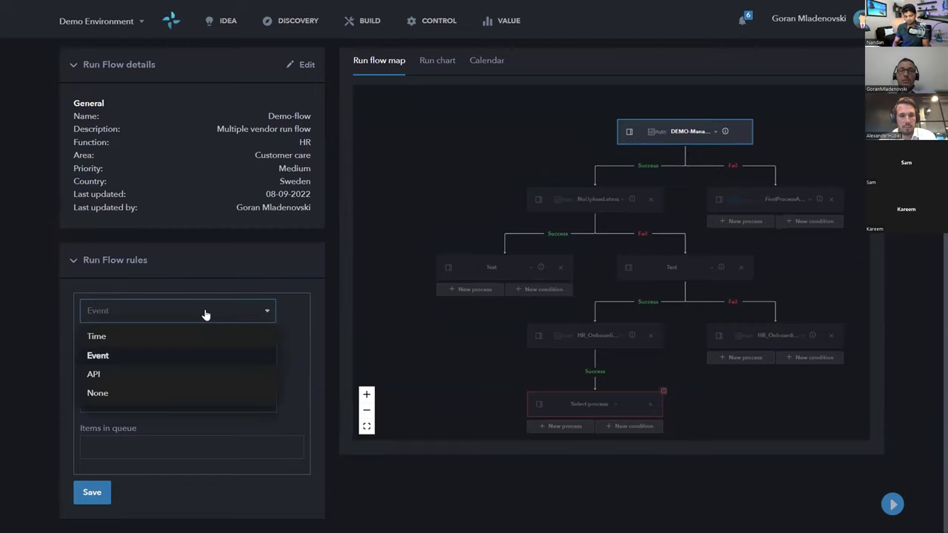
left_click(94, 374)
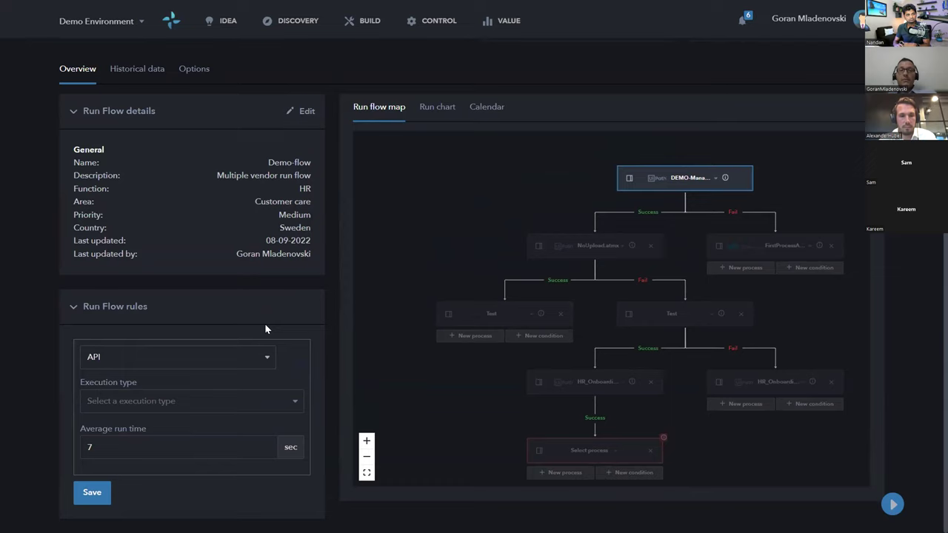
left_click(194, 356)
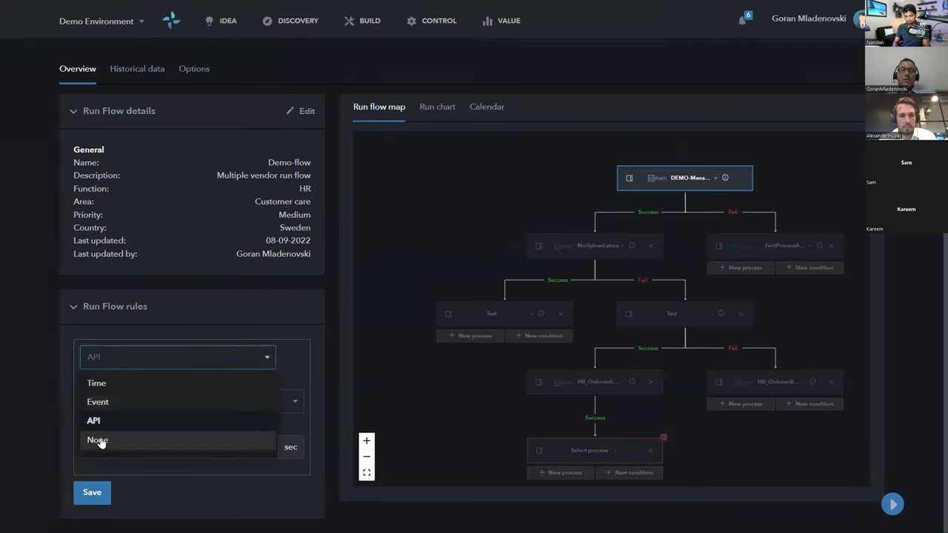
left_click(98, 440)
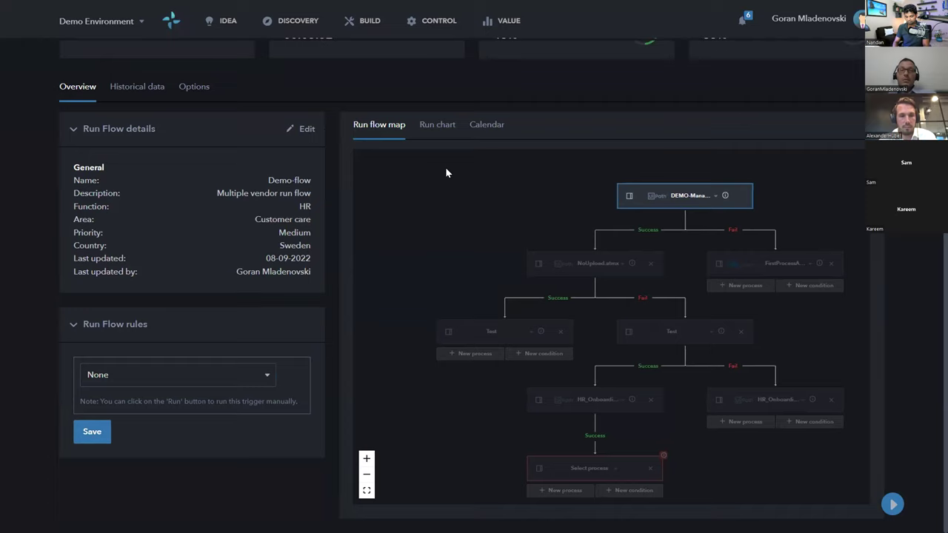
Show Demo-flow's historical data and look through its run history
scroll(445, 172, "up", 1)
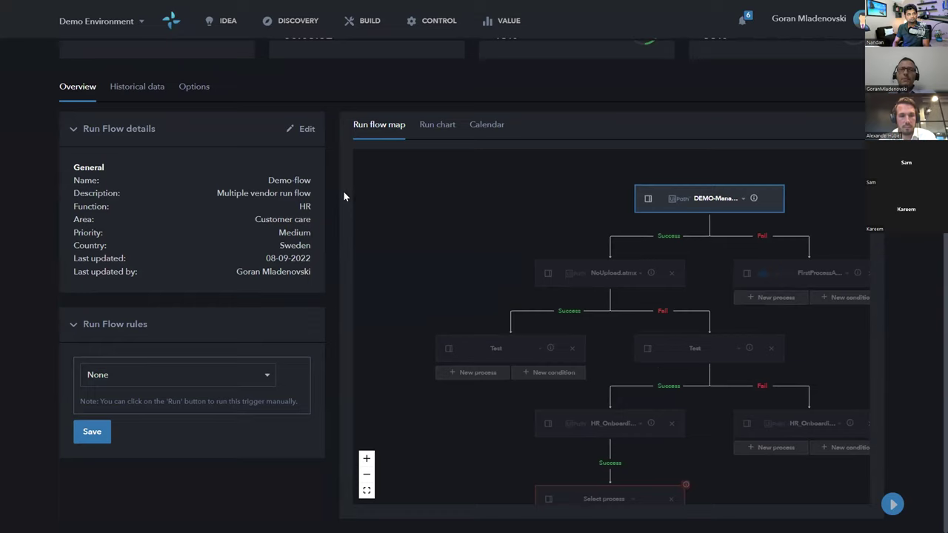
scroll(344, 194, "up", 1)
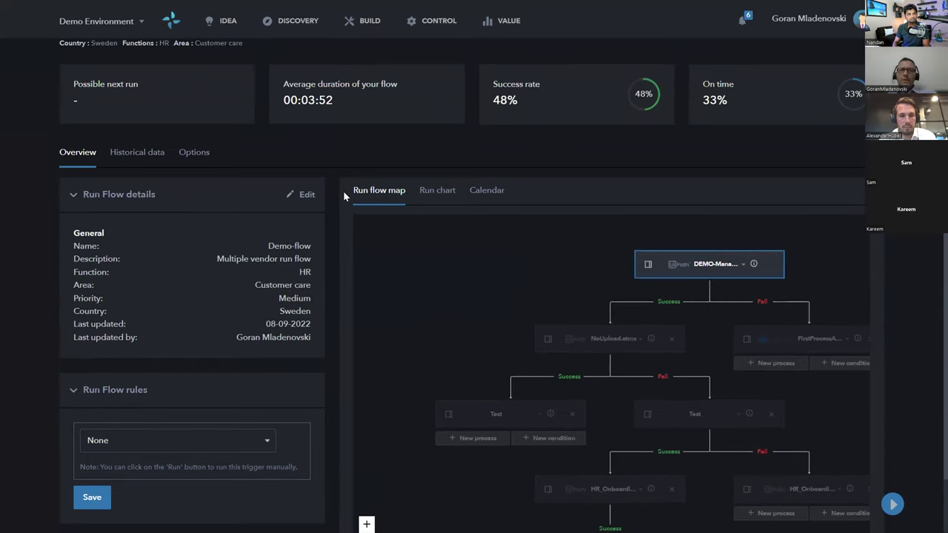
left_click(133, 153)
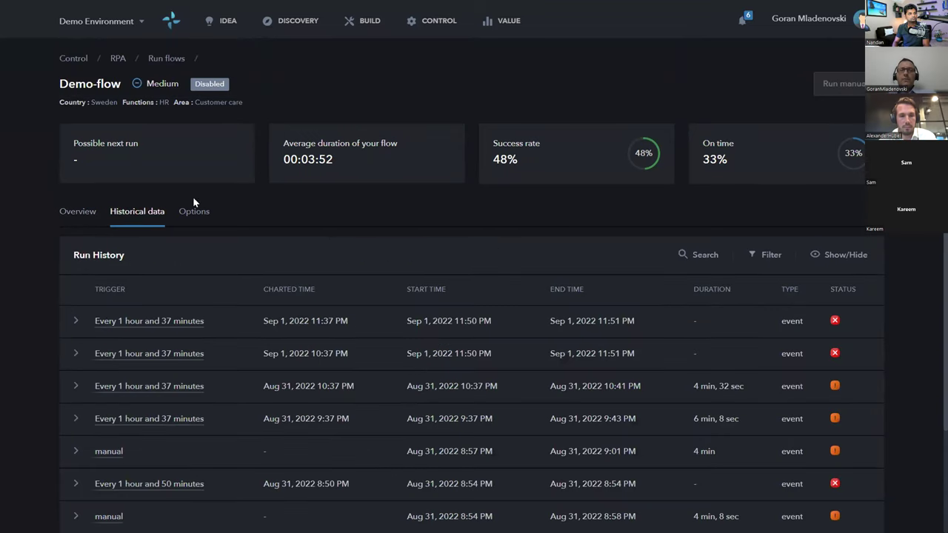
scroll(241, 356, "down", 3)
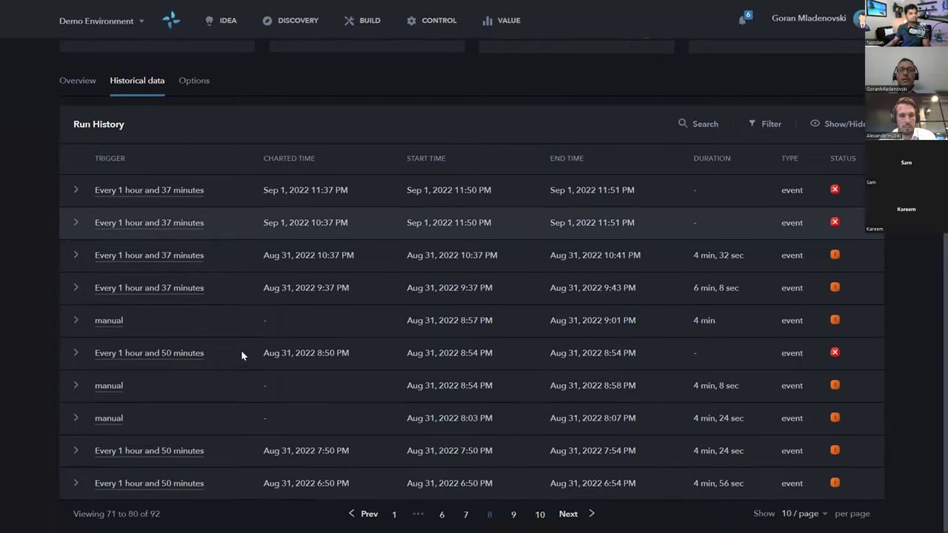
scroll(241, 355, "up", 2)
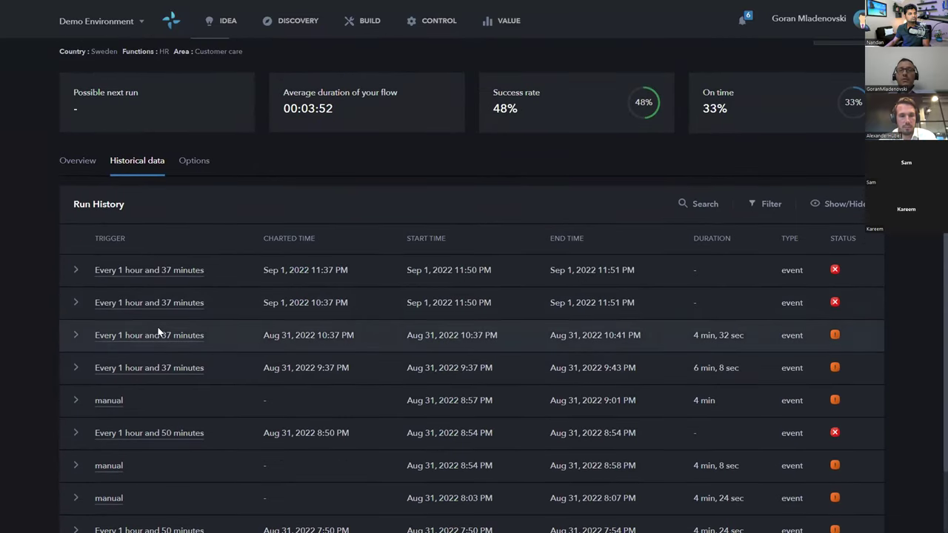
Open the Aug 31, 2022 10:37 PM run and view the job log of its DEMO-Error 2 process
left_click(154, 333)
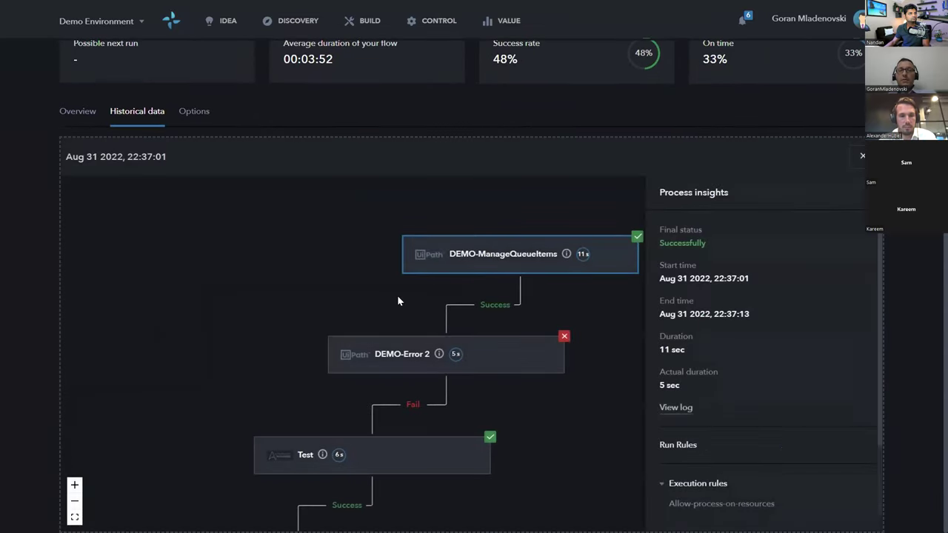
scroll(229, 267, "down", 2)
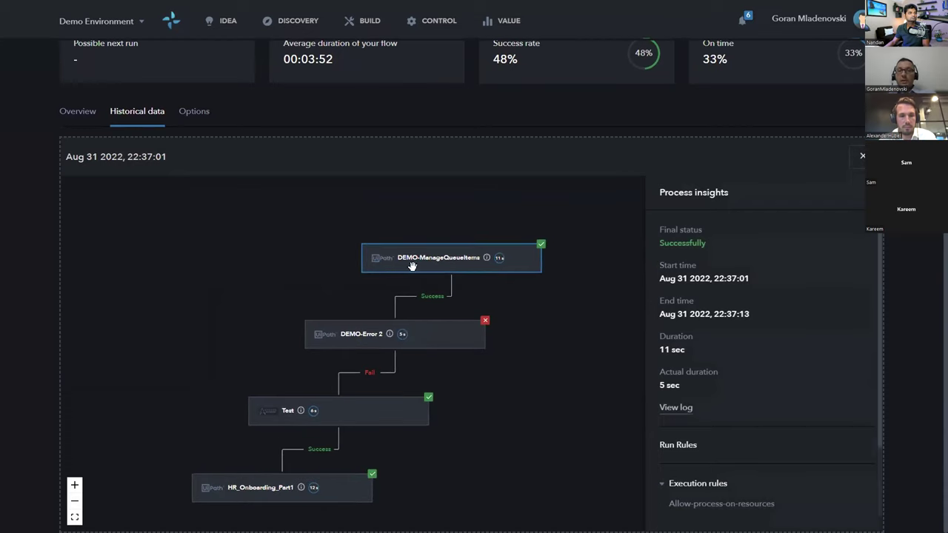
left_click(380, 334)
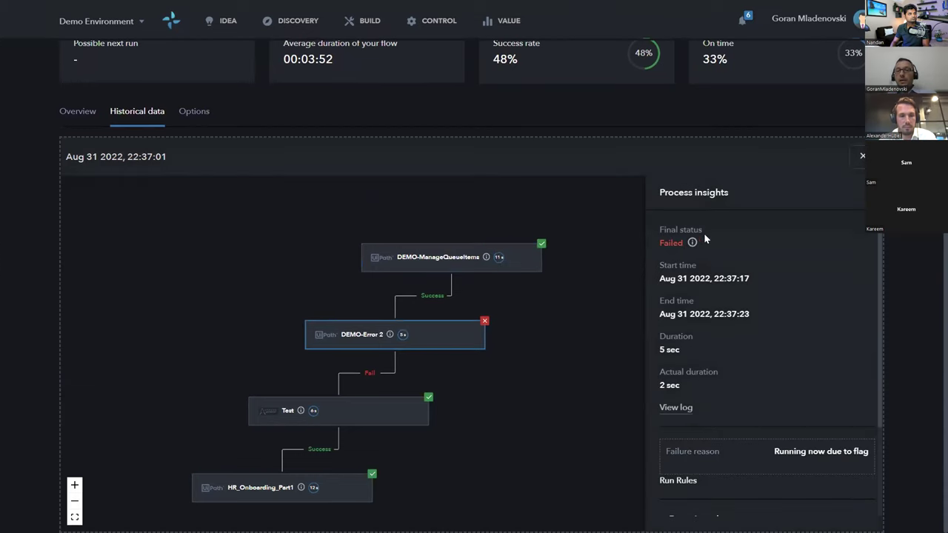
left_click(669, 408)
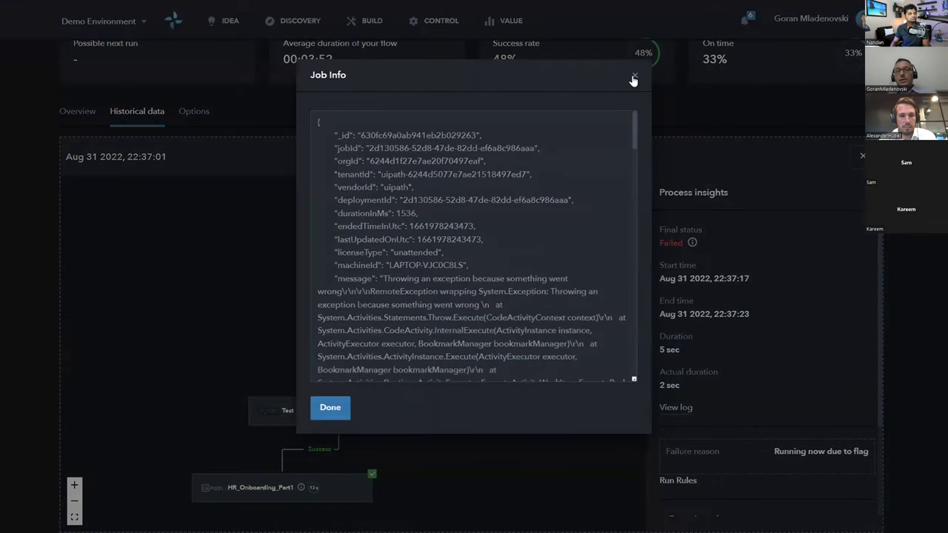
scroll(663, 323, "down", 2)
left_click(664, 323)
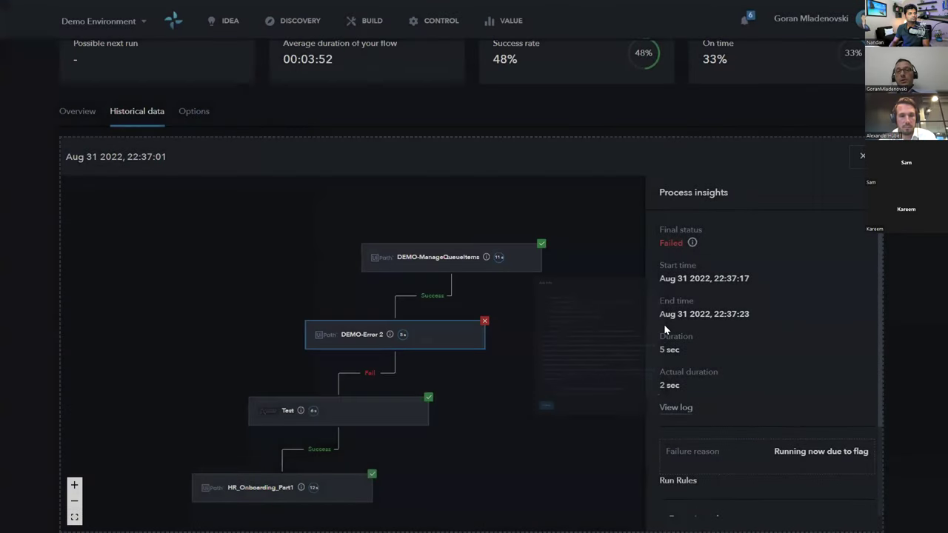
Examine the execution rules of DEMO-Error 2 in the process insights and expand its recovery rules
scroll(663, 323, "down", 3)
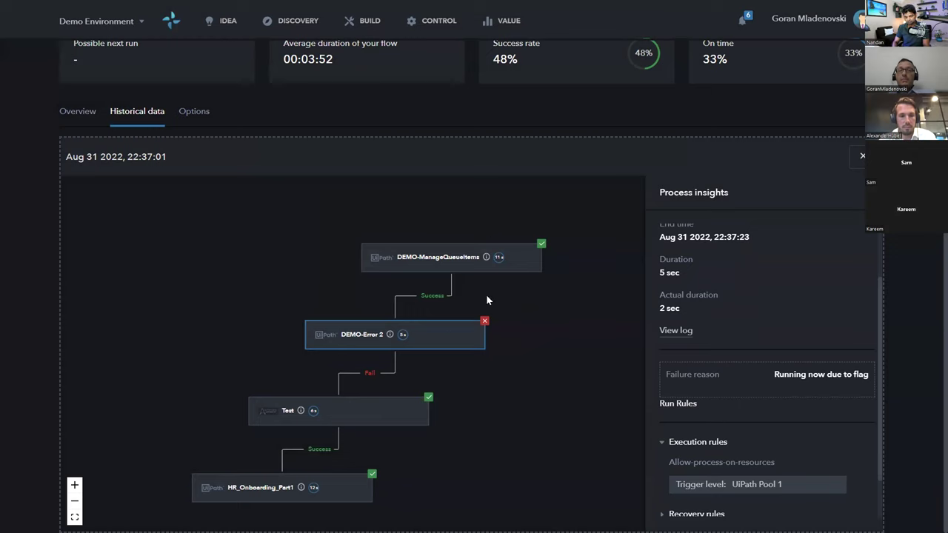
scroll(729, 271, "down", 1)
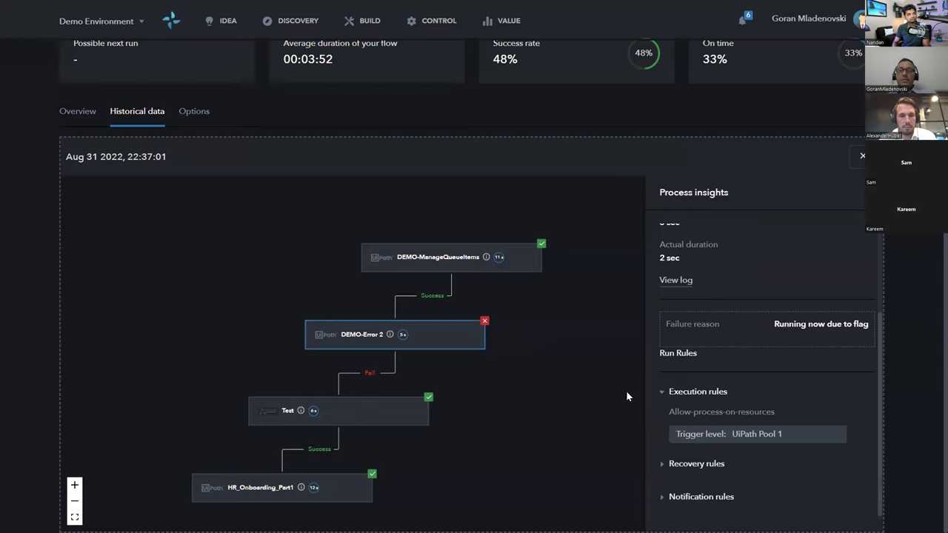
left_click(662, 392)
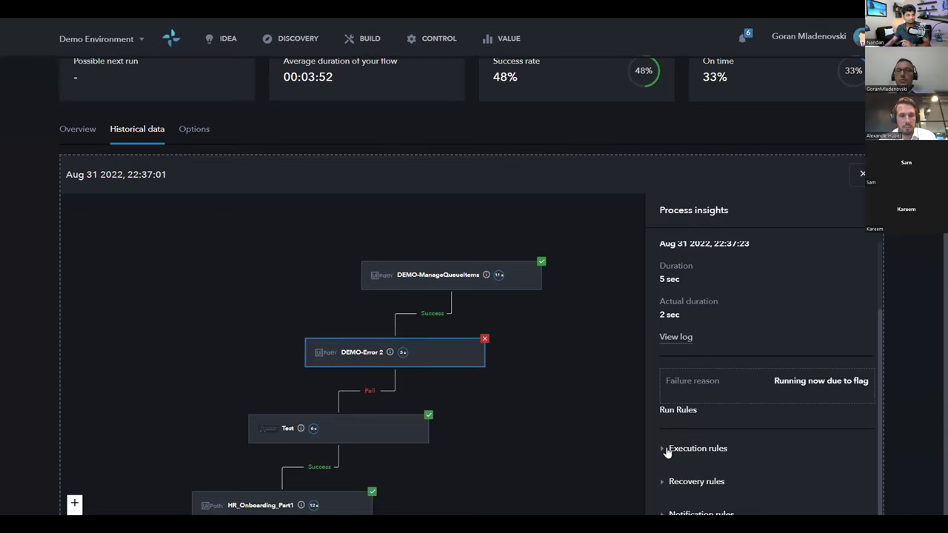
scroll(679, 417, "down", 1)
left_click(678, 399)
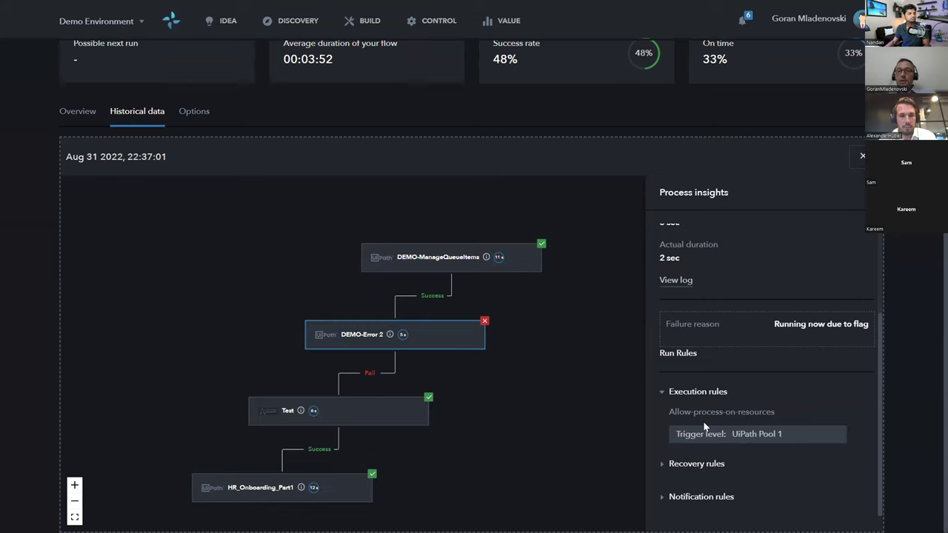
left_click(661, 464)
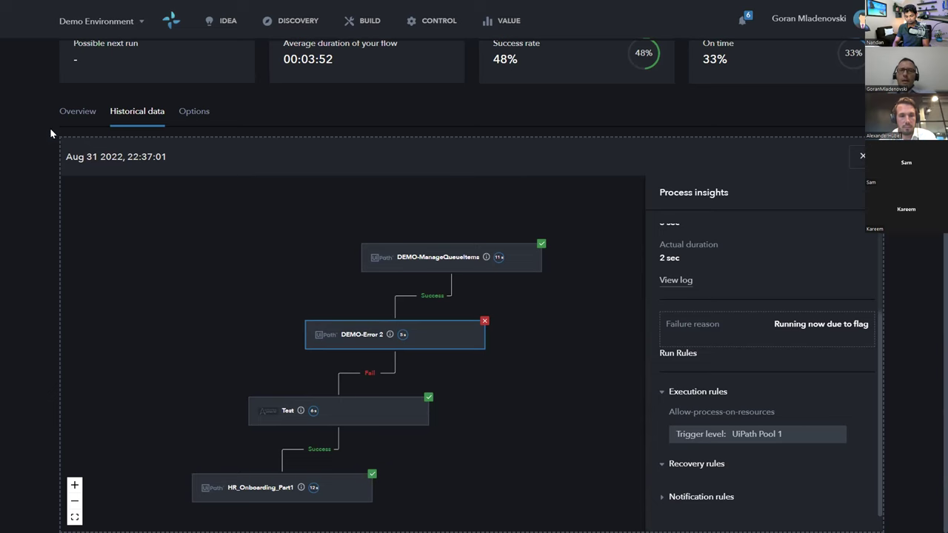
Return to the RPA run flows overview and examine its execution charts, weekly schedules and run flow list
left_click(66, 110)
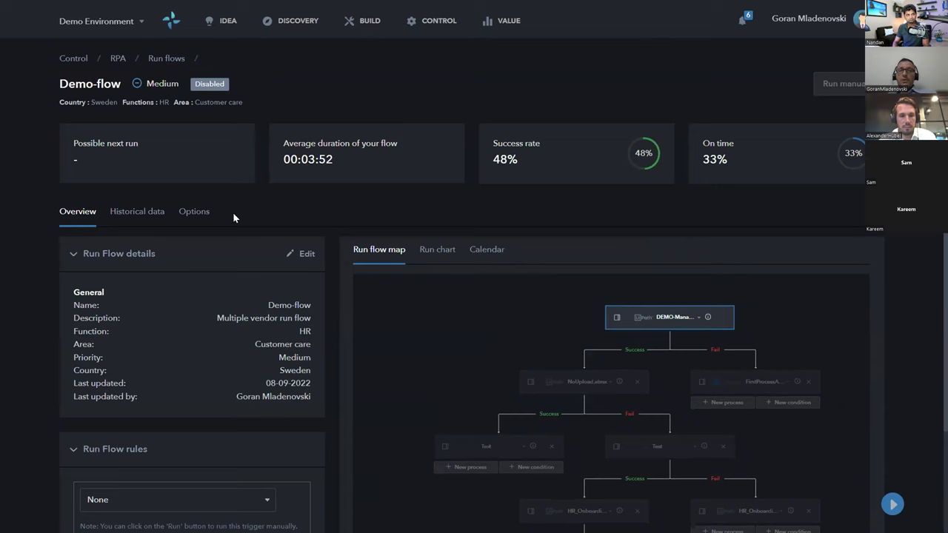
left_click(166, 58)
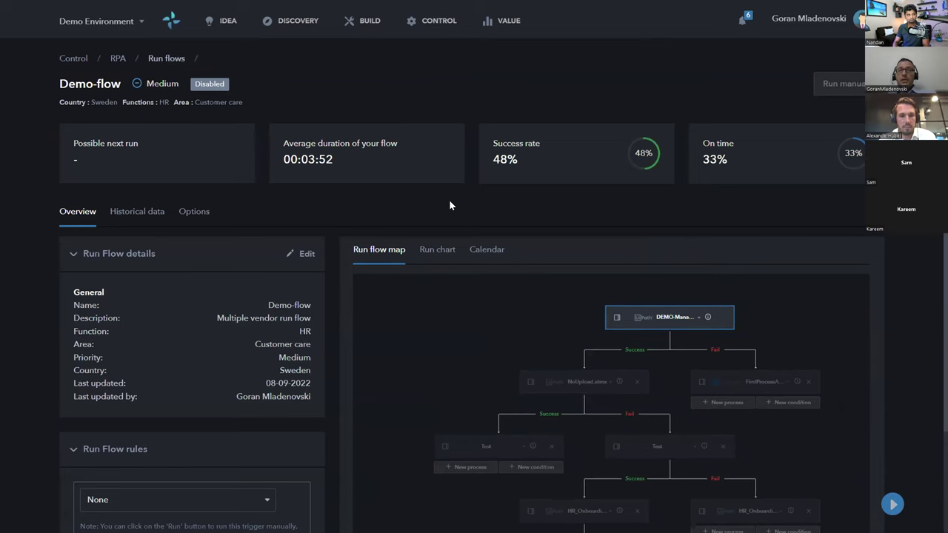
scroll(449, 364, "down", 3)
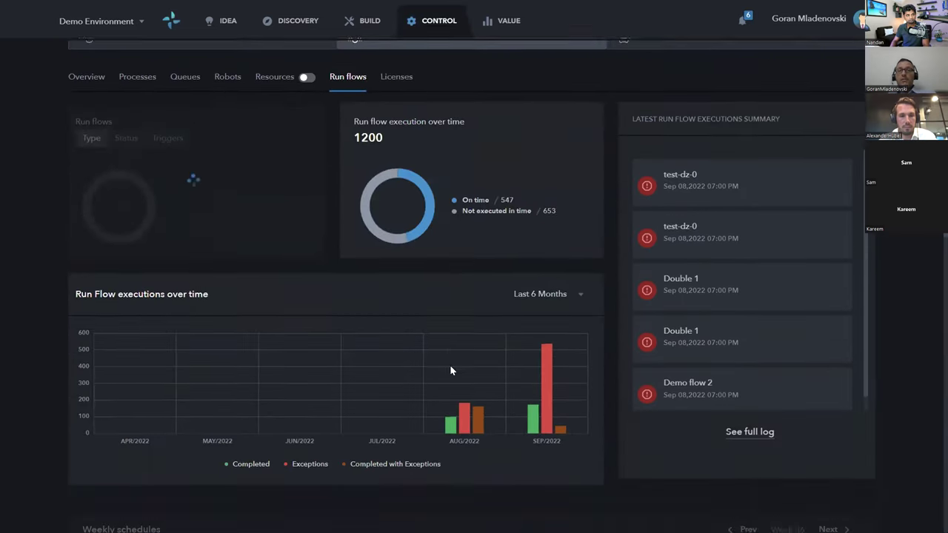
scroll(450, 366, "down", 5)
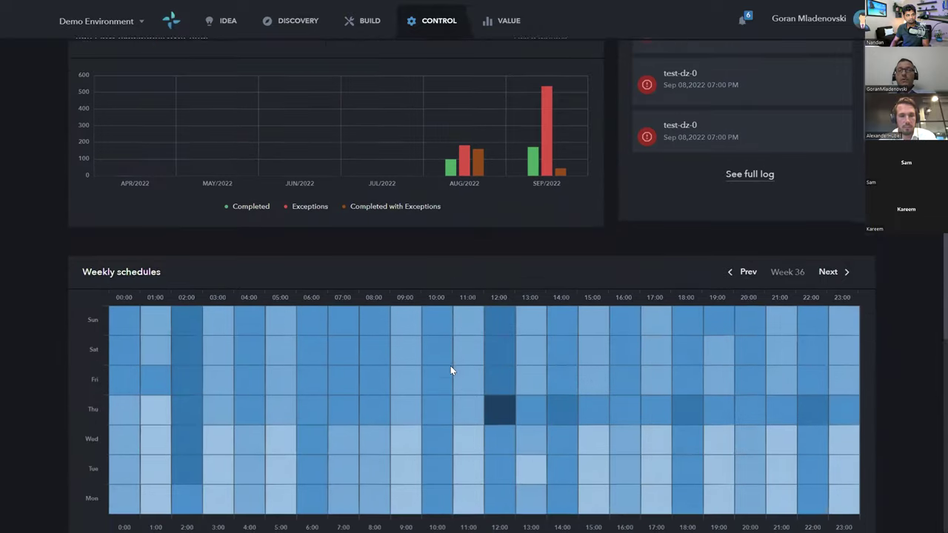
scroll(450, 371, "down", 3)
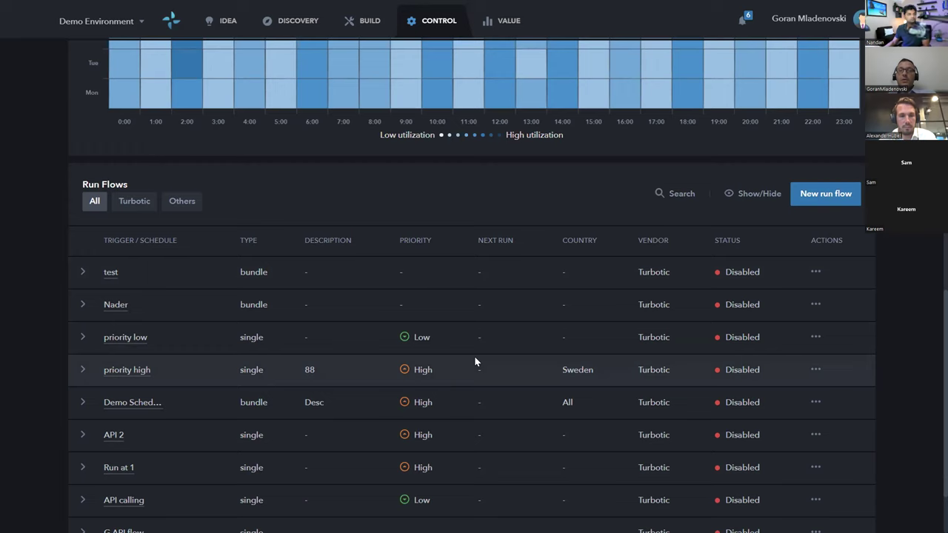
scroll(475, 361, "up", 1)
scroll(475, 361, "up", 3)
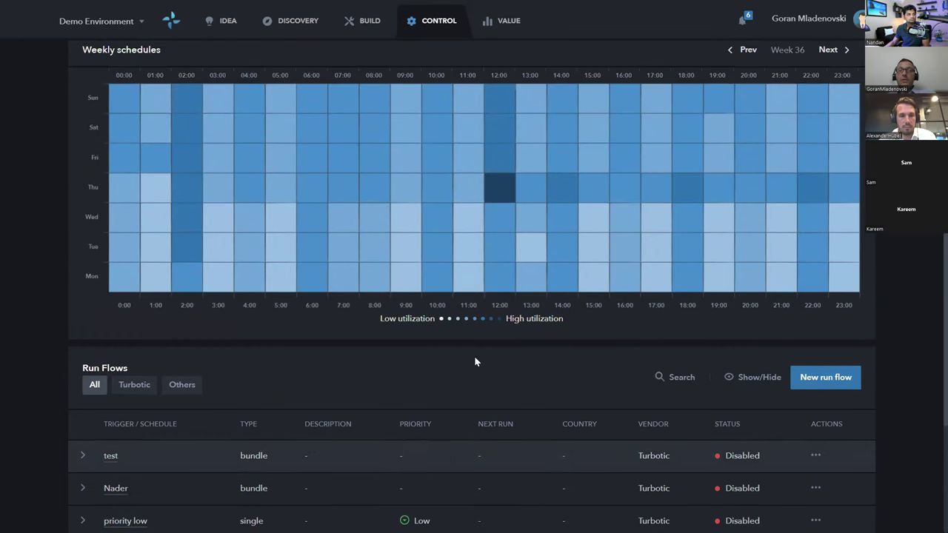
scroll(475, 362, "up", 3)
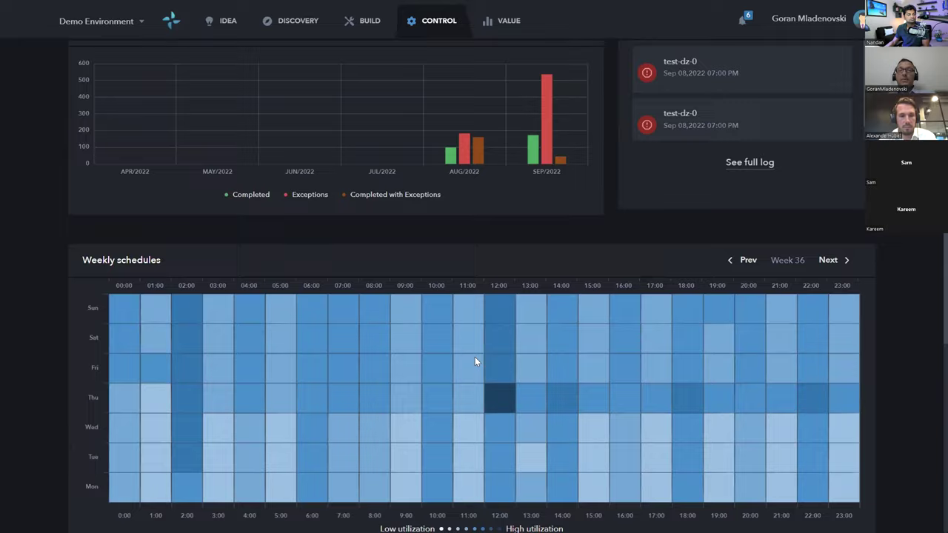
scroll(474, 361, "up", 1)
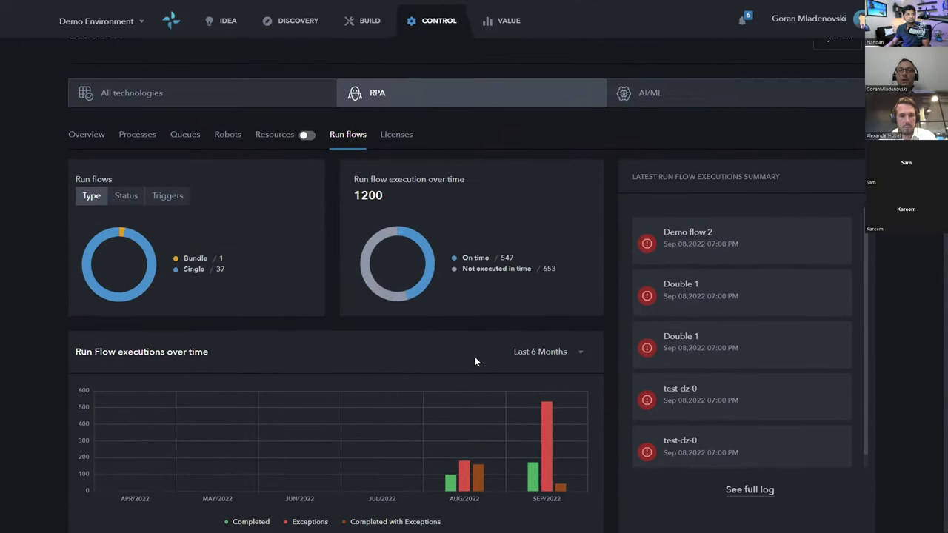
scroll(474, 361, "up", 1)
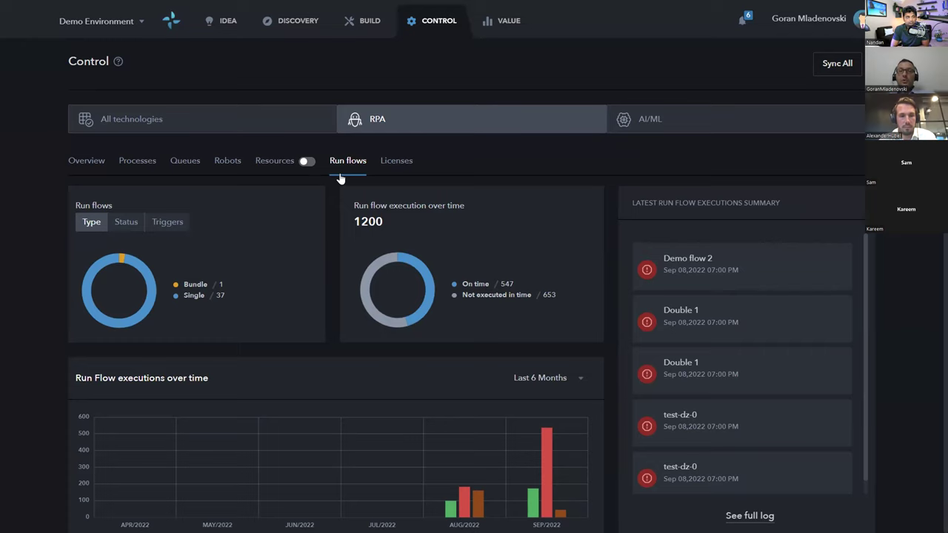
View the RPA licenses and open the number of licenses details to examine the daily License Count chart
left_click(395, 163)
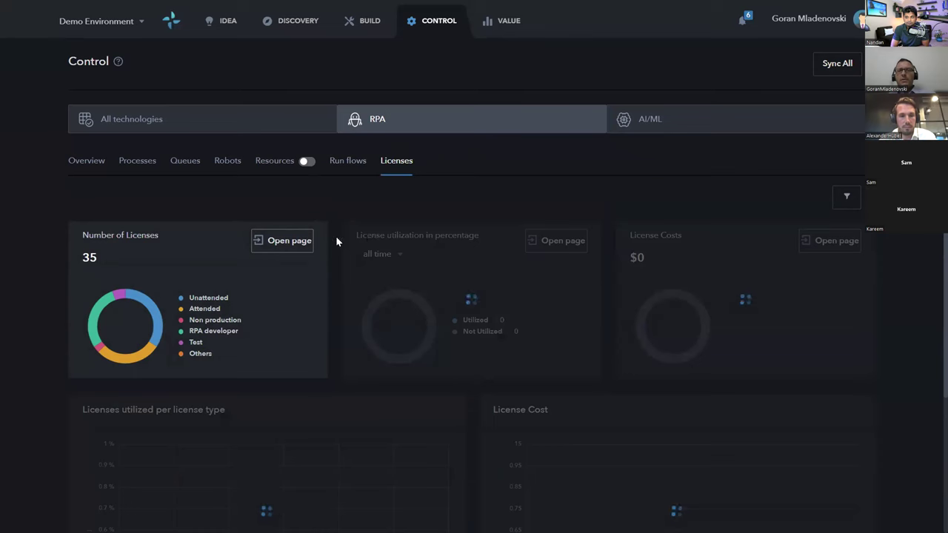
left_click(286, 243)
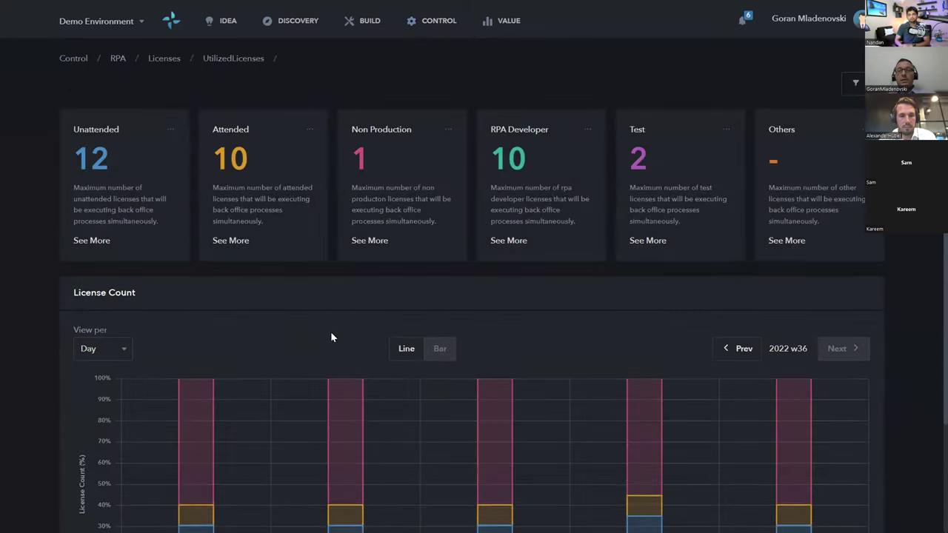
scroll(330, 333, "down", 3)
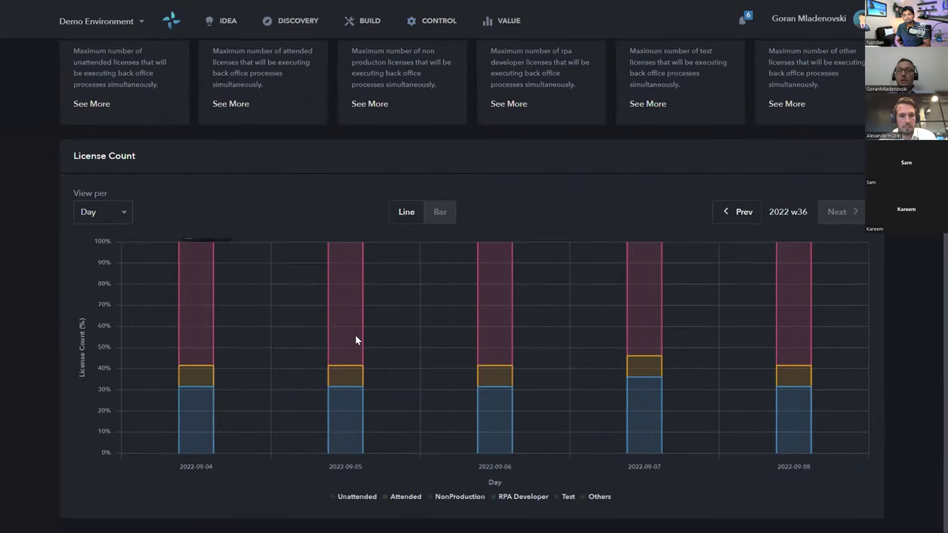
scroll(355, 341, "up", 2)
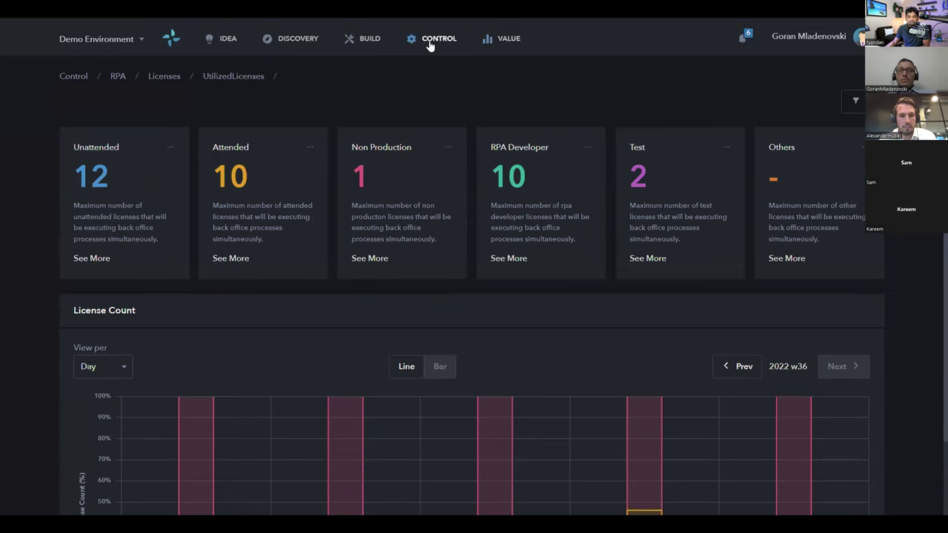
Open the Value module and review its KPI summary and the Dashboards view covering bots, jobs and saved hours
left_click(510, 42)
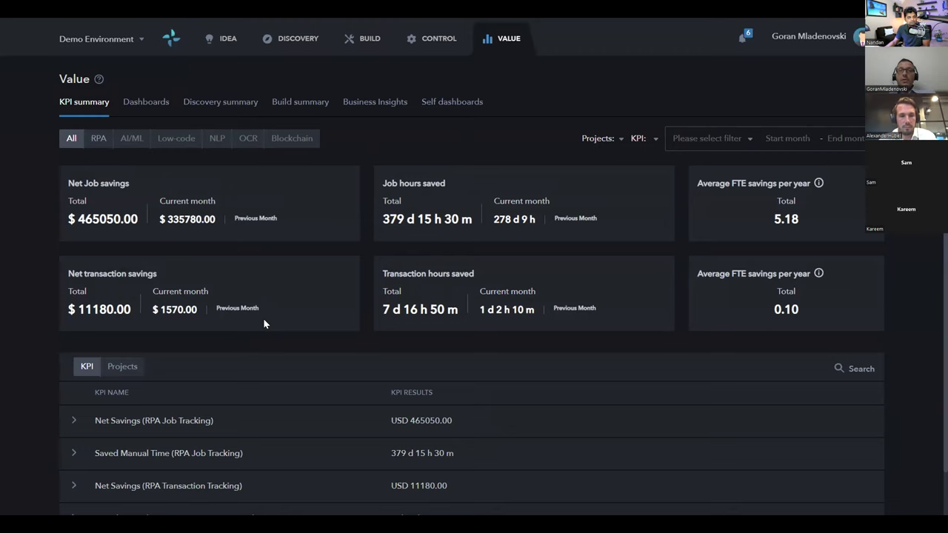
key("F11")
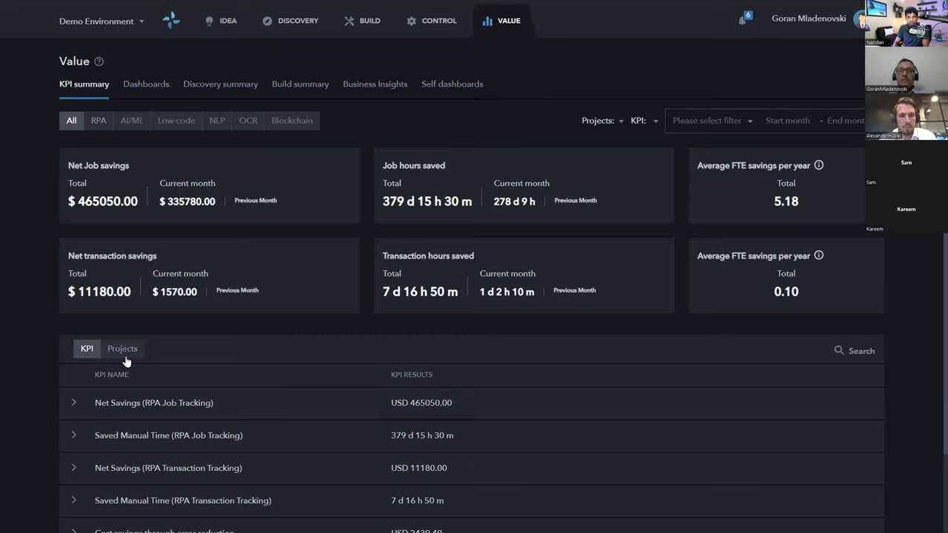
left_click(129, 85)
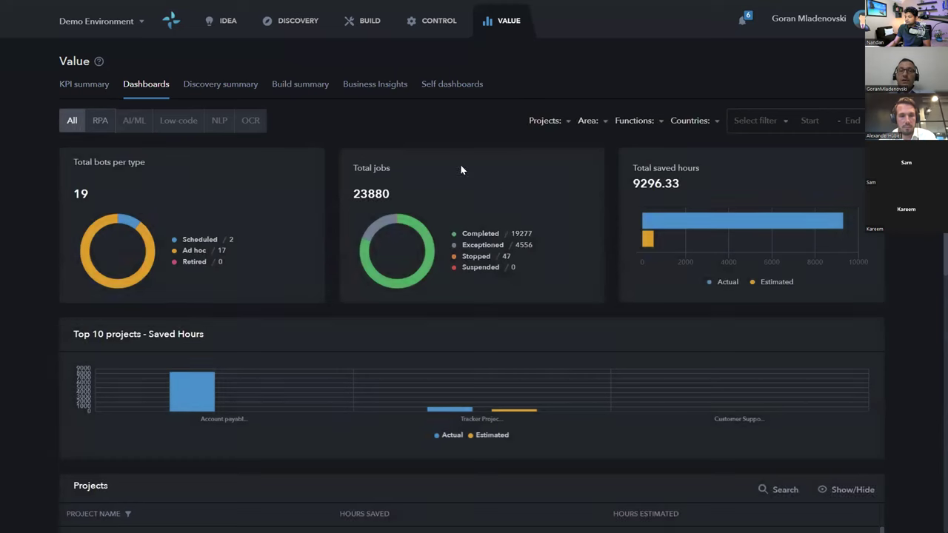
mouse_move(439, 409)
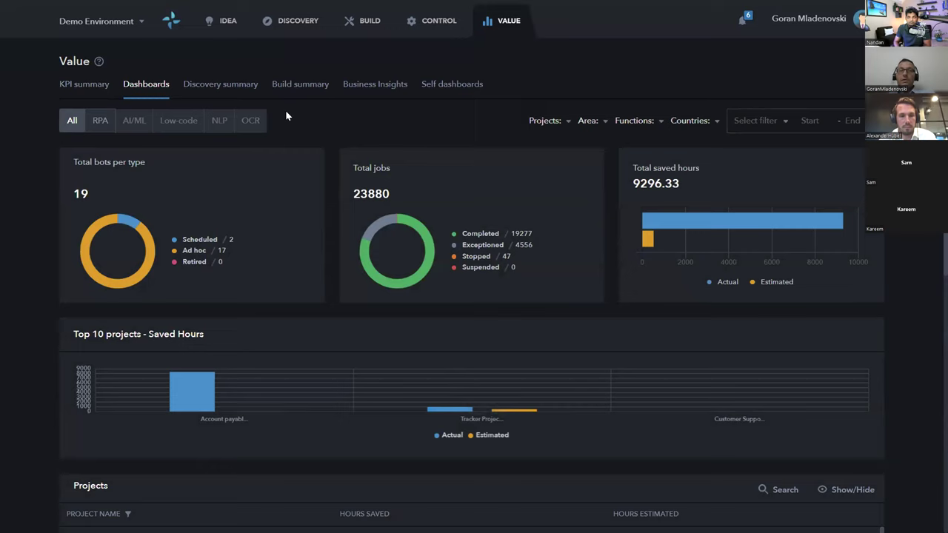
Review the Value module's discovery summary and build summary
left_click(219, 86)
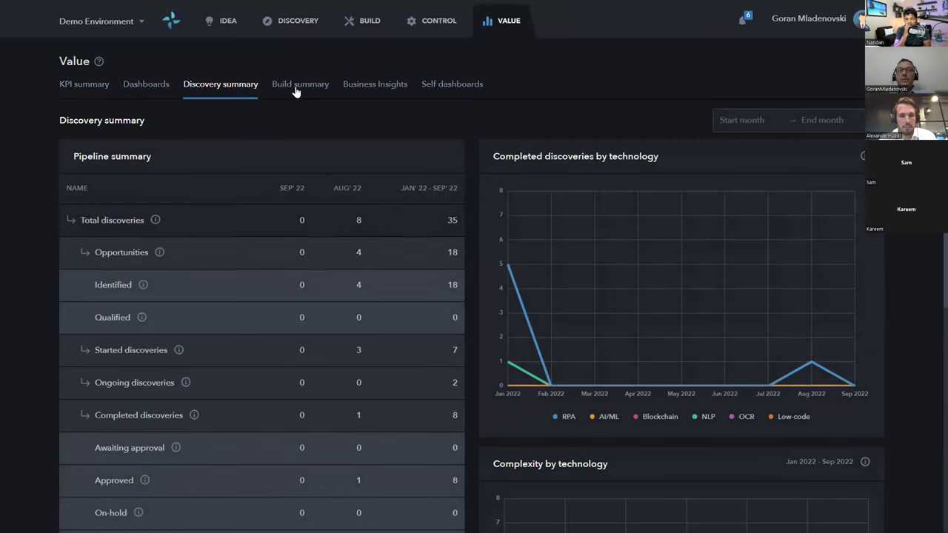
left_click(327, 89)
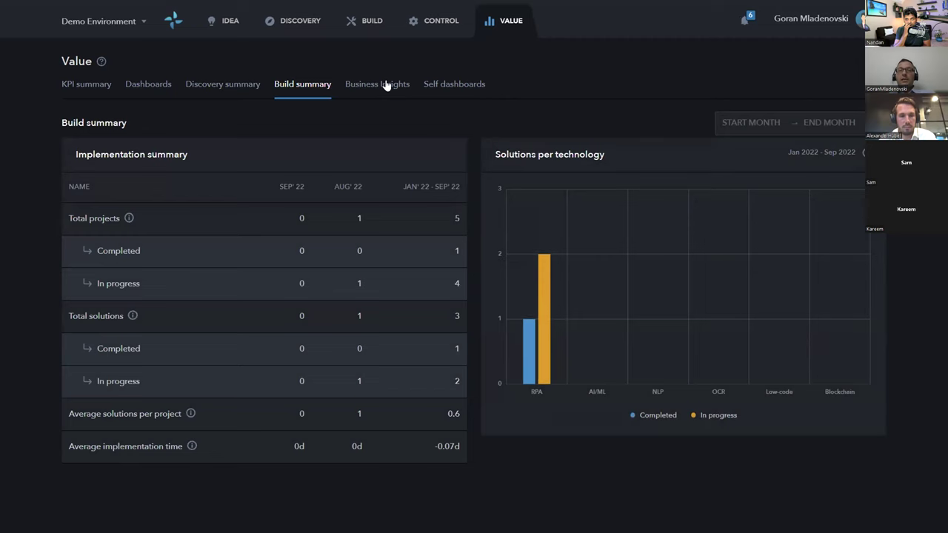
Show the Business Insights and look over the IPS Deviation charts and table
left_click(386, 84)
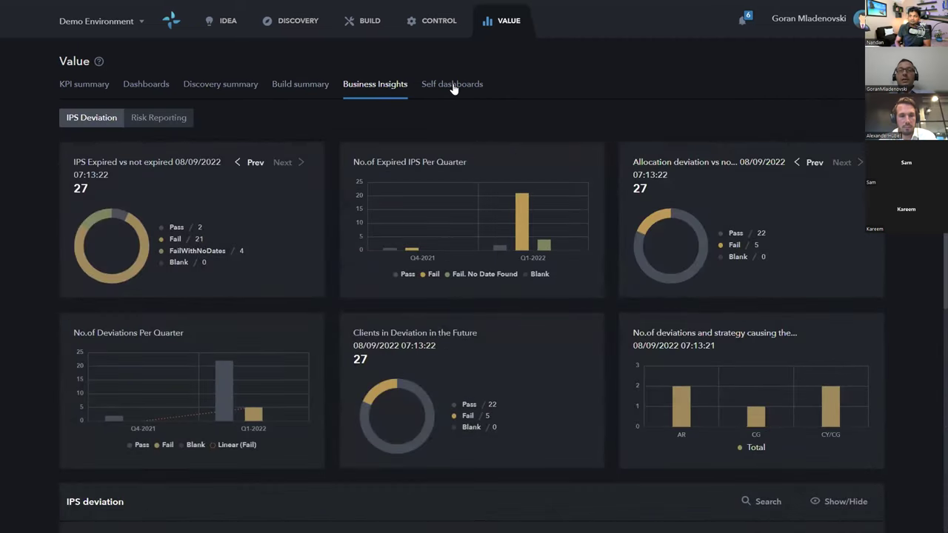
scroll(333, 224, "down", 1)
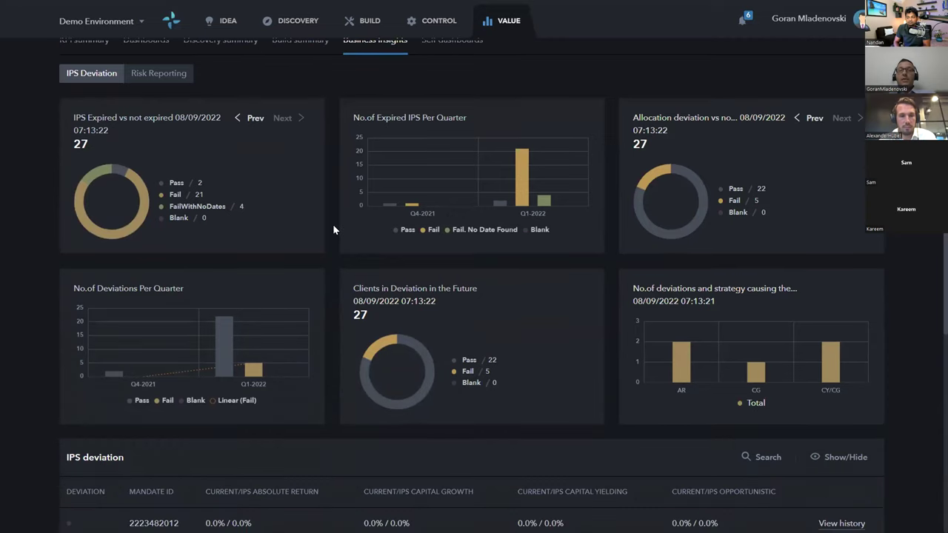
scroll(333, 223, "up", 1)
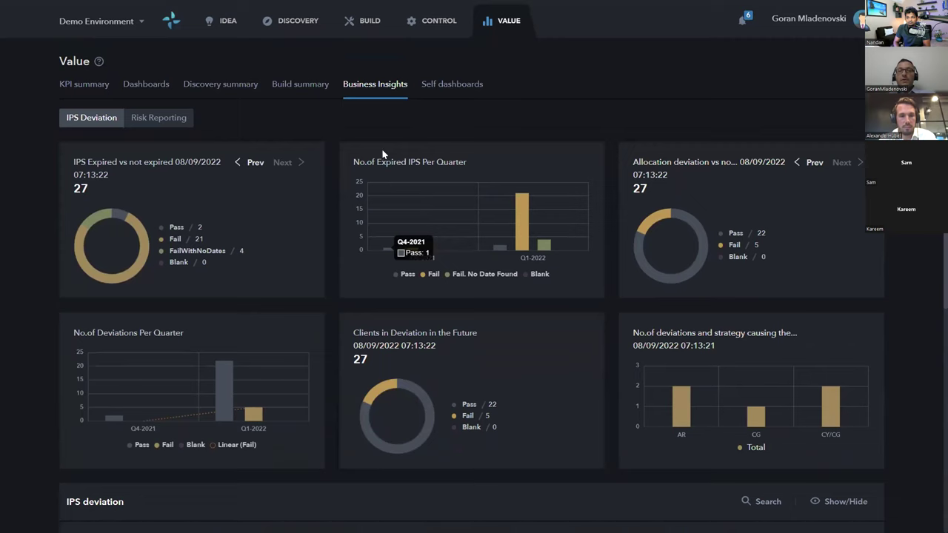
scroll(368, 230, "down", 1)
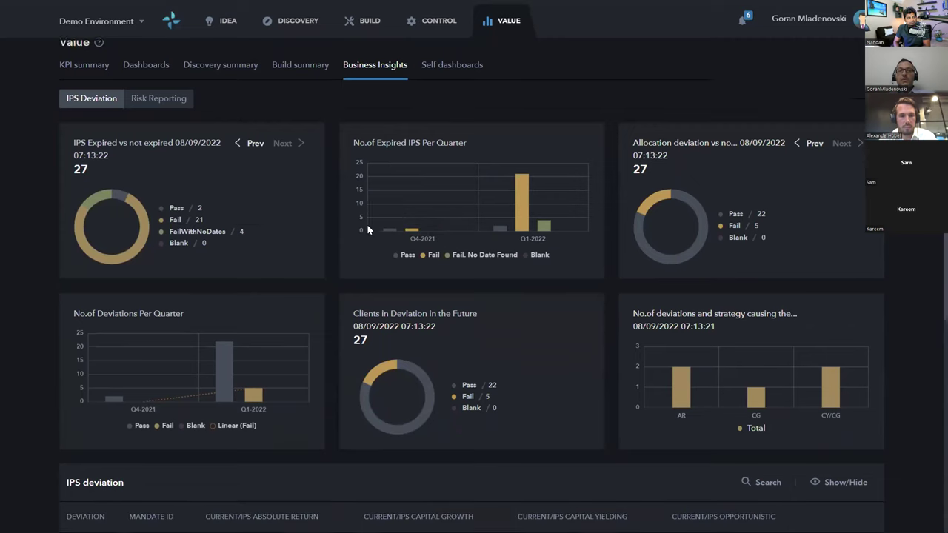
scroll(367, 230, "down", 1)
scroll(367, 231, "up", 2)
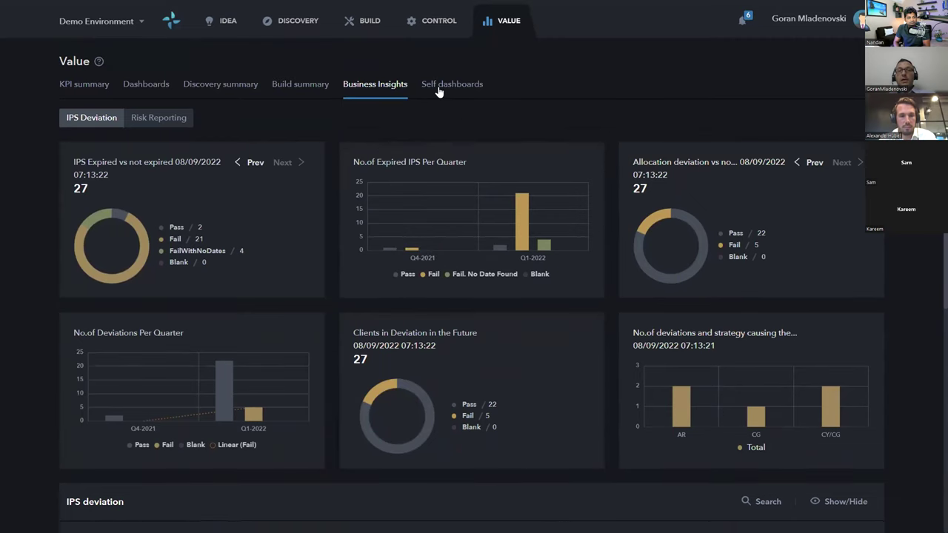
Show the self dashboards and look through their resource and queue transaction widgets
left_click(452, 84)
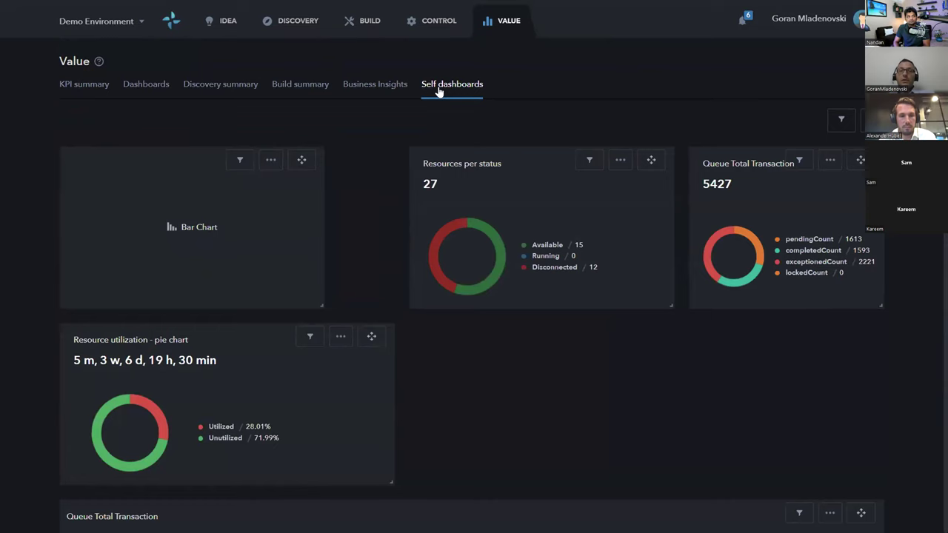
scroll(397, 244, "down", 4)
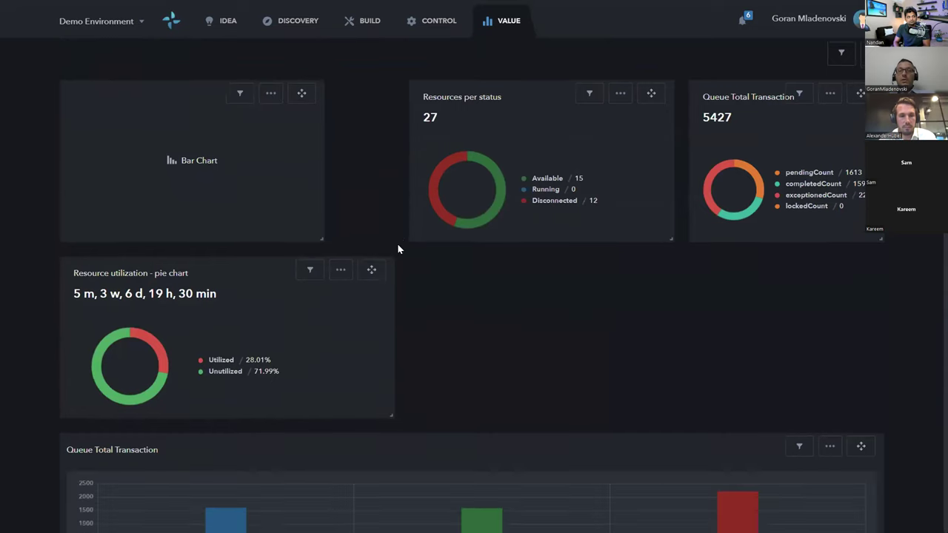
scroll(398, 244, "up", 4)
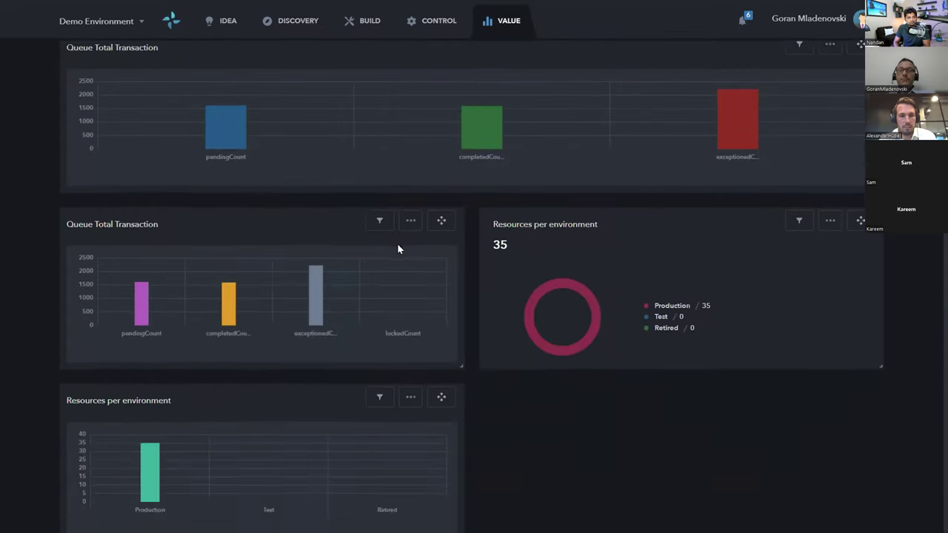
scroll(397, 249, "down", 1)
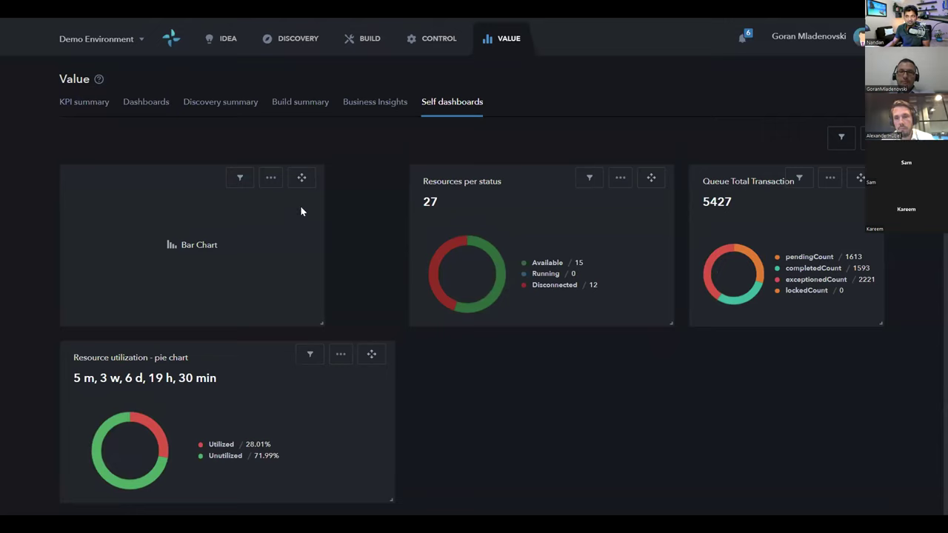
Remove the empty Bar Chart widget from the self dashboard and confirm the removal
left_click(270, 178)
left_click(265, 231)
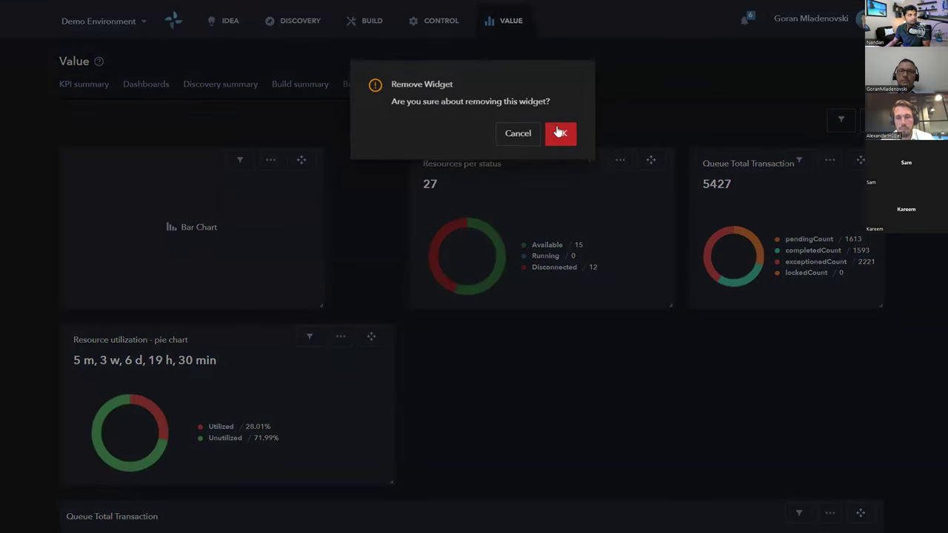
left_click(557, 131)
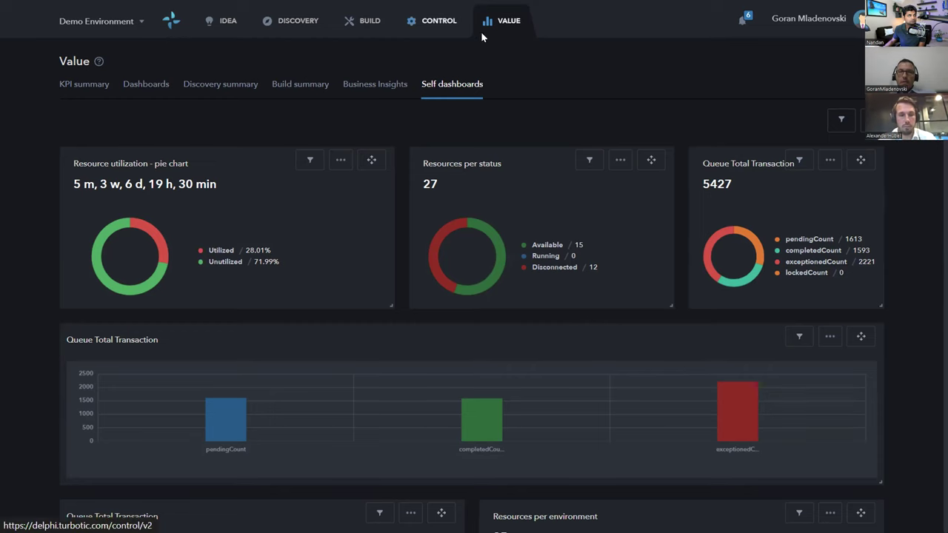
Go back to the Control module and show its RPA overview
left_click(436, 21)
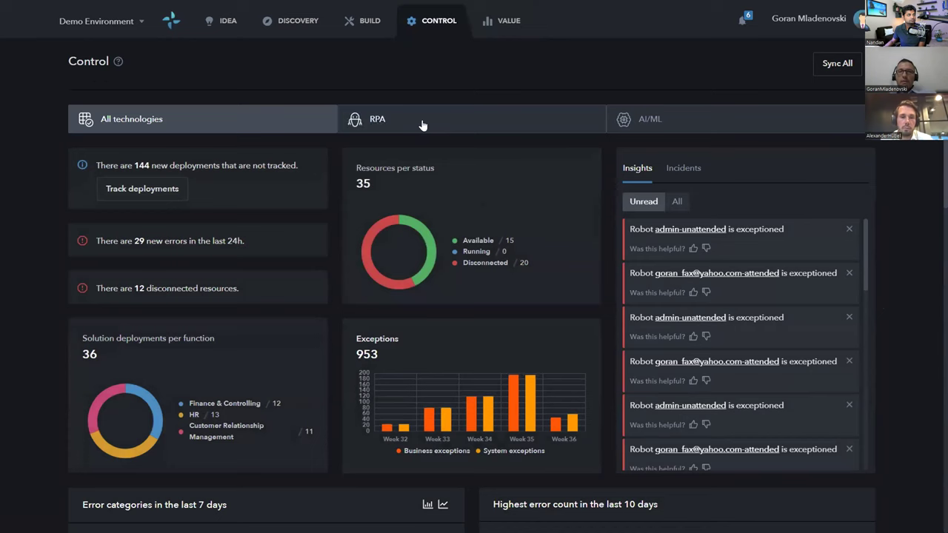
left_click(423, 123)
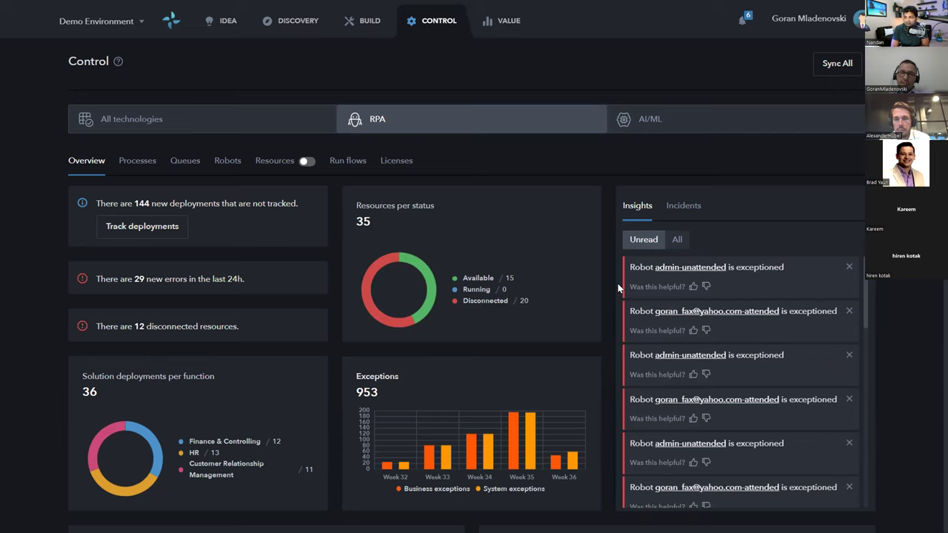
Open the integrated apps settings in a new browser tab and examine the Blue Prism tenant configuration
key("ctrl+t")
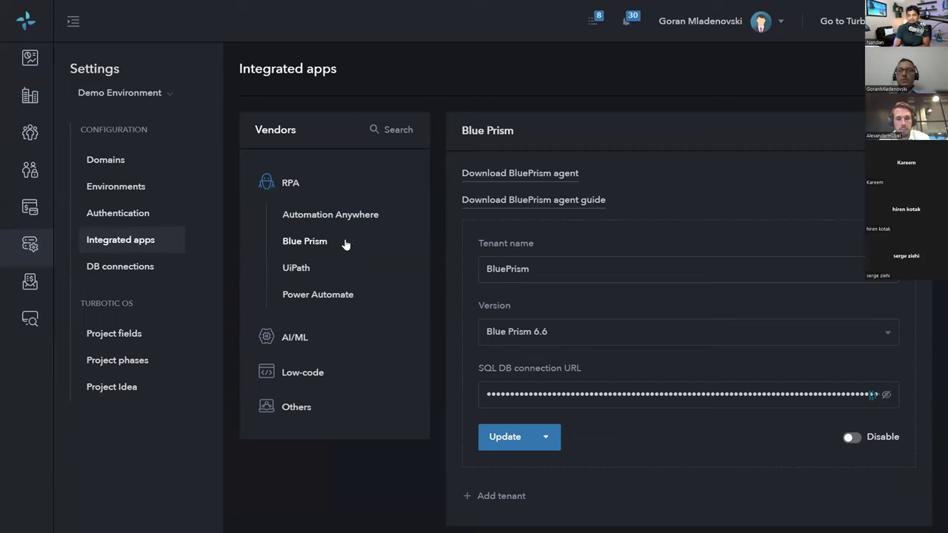
scroll(512, 263, "down", 1)
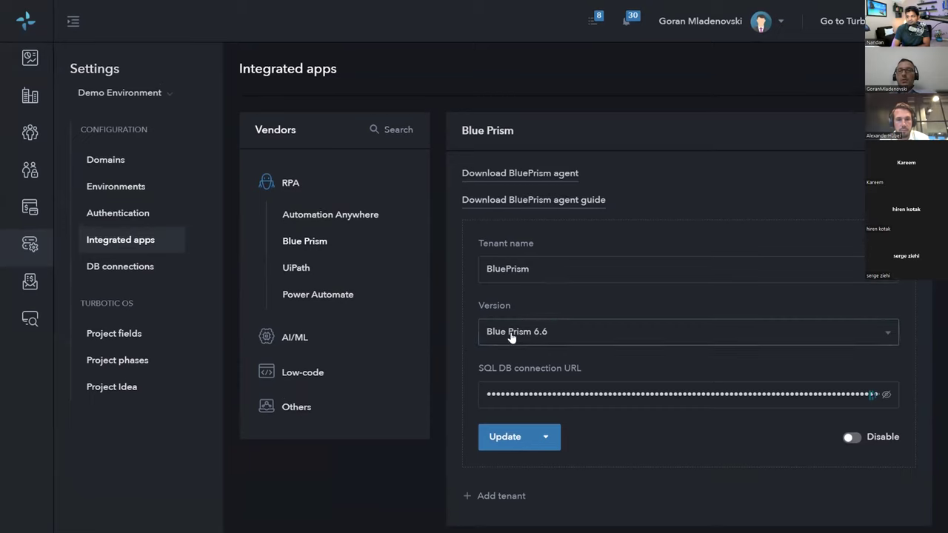
scroll(512, 331, "up", 1)
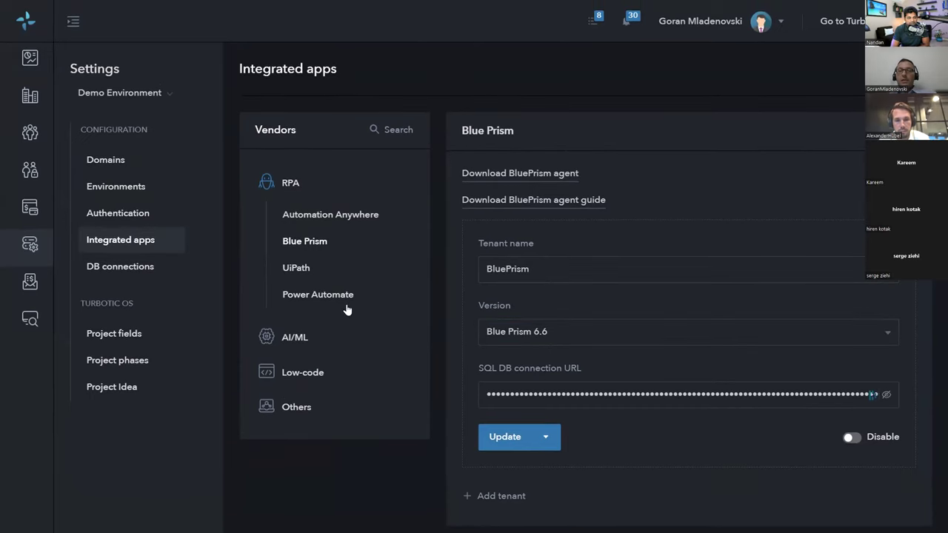
Show the UiPath vendor settings and look through the tenant connection, version and authentication fields
left_click(299, 268)
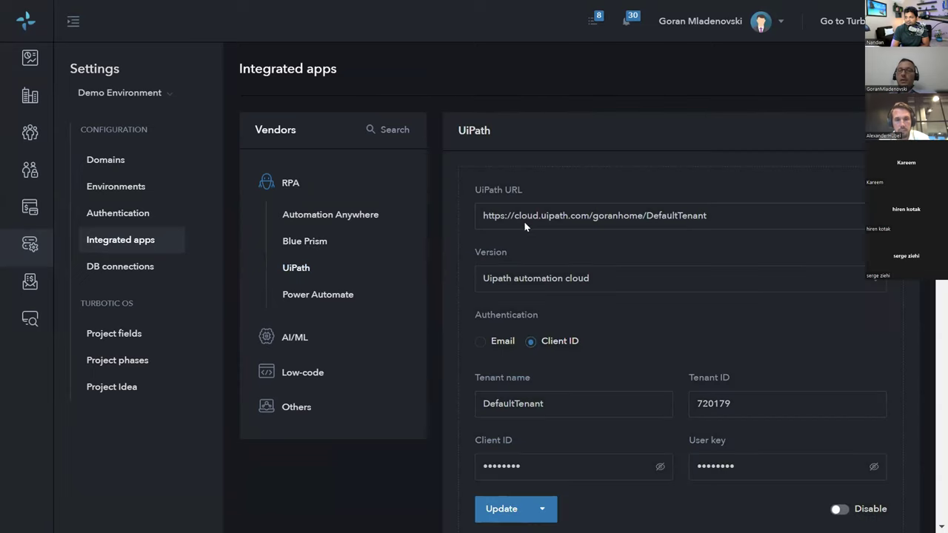
scroll(526, 220, "down", 3)
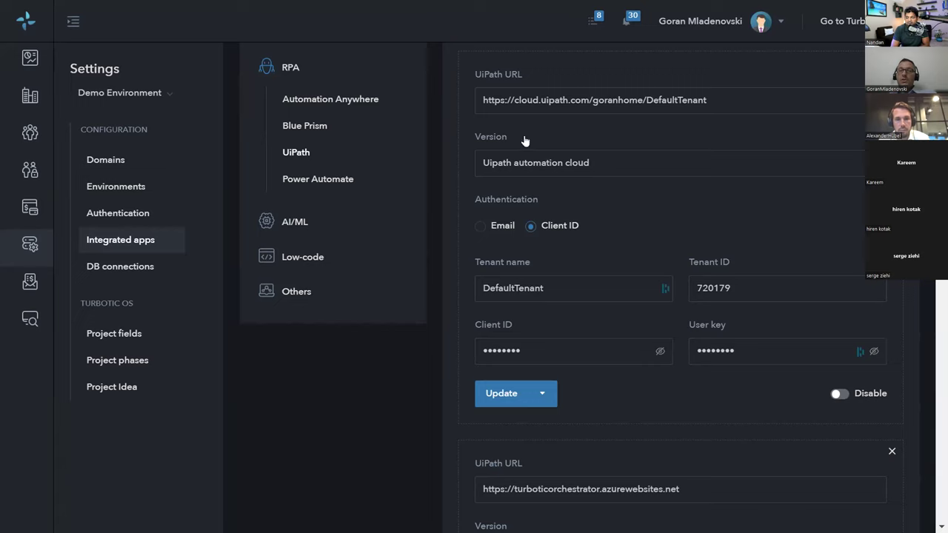
scroll(524, 134, "up", 1)
scroll(524, 134, "up", 3)
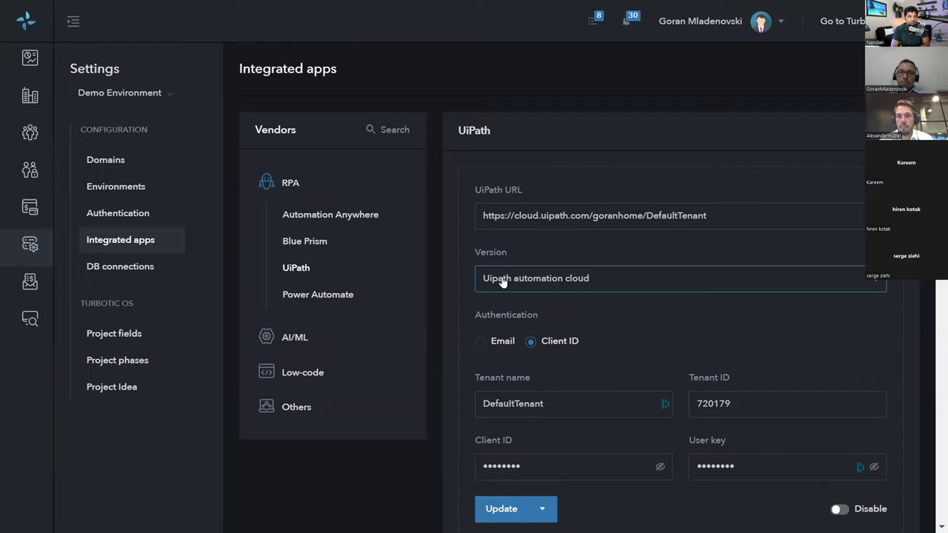
Return to the Control module's RPA overview and synchronise all of its data
key("alt+Tab")
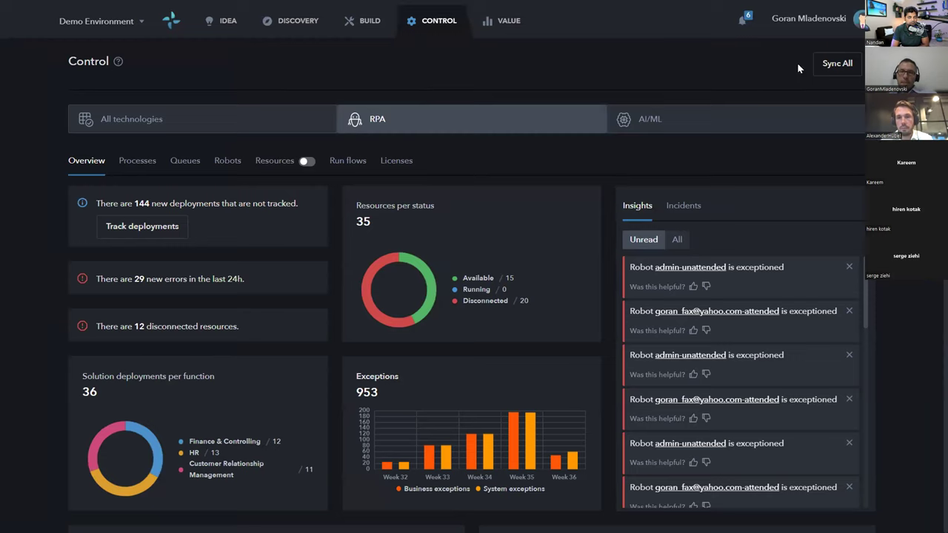
left_click(840, 65)
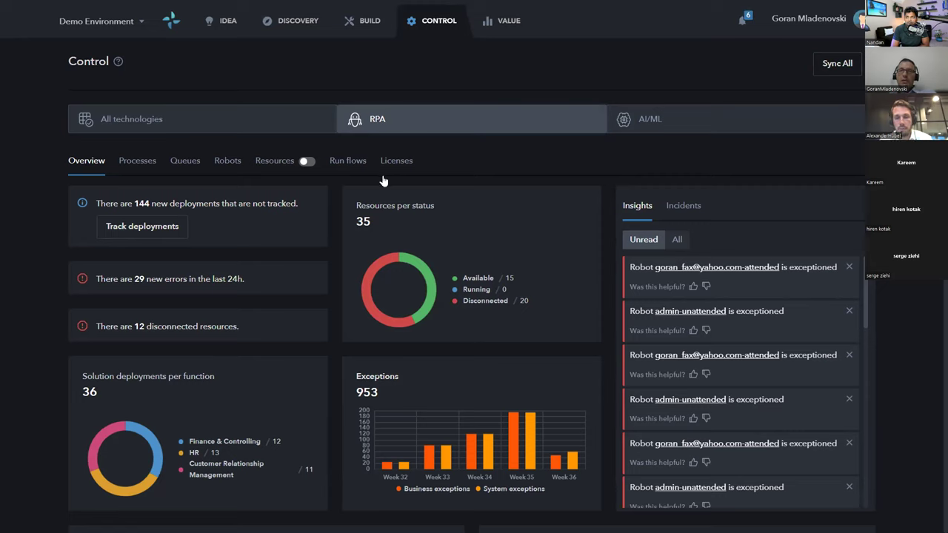
Show the RPA processes and sort the process table by tracking status so tracked processes come first
left_click(138, 161)
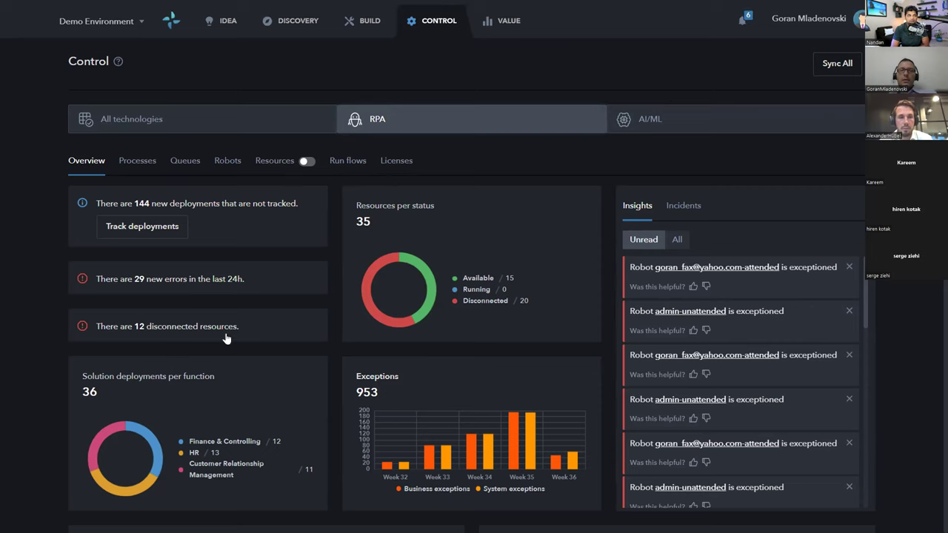
scroll(226, 344, "down", 3)
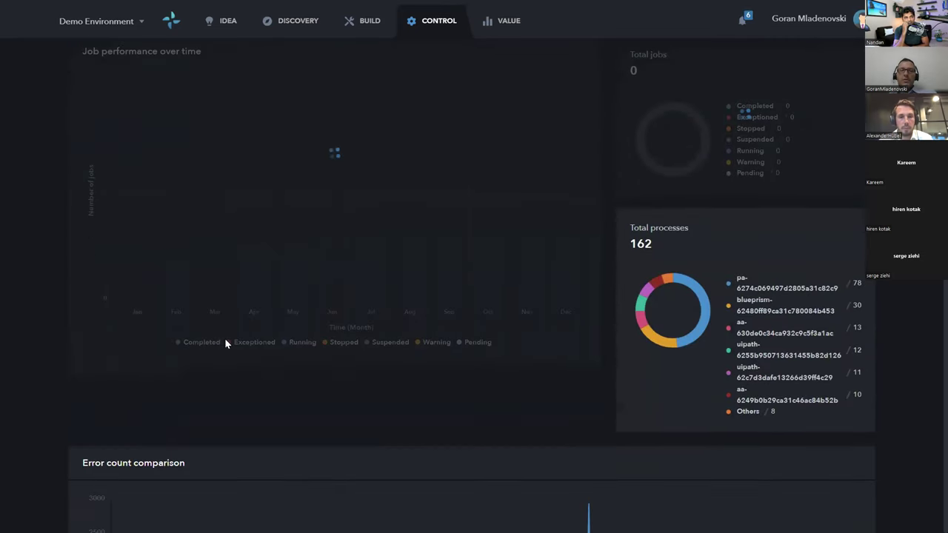
scroll(226, 344, "down", 8)
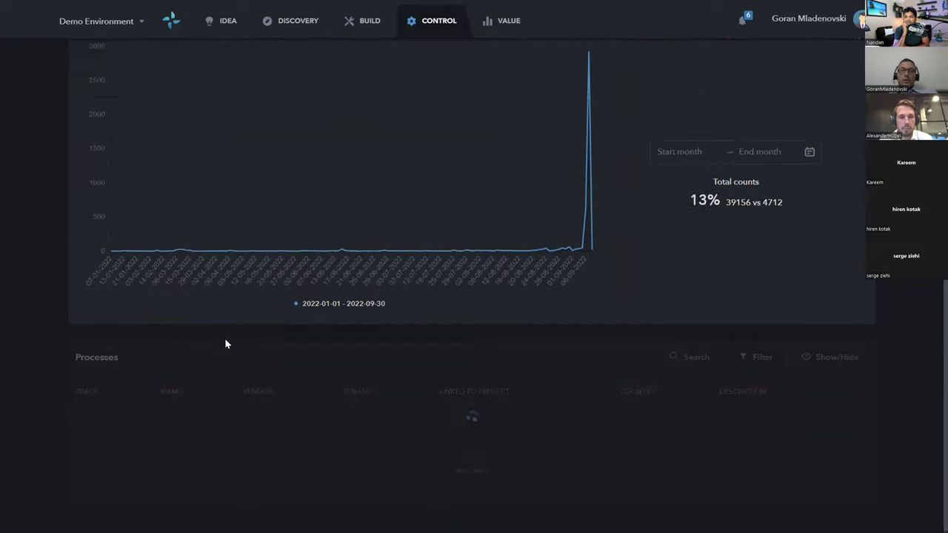
scroll(224, 338, "down", 4)
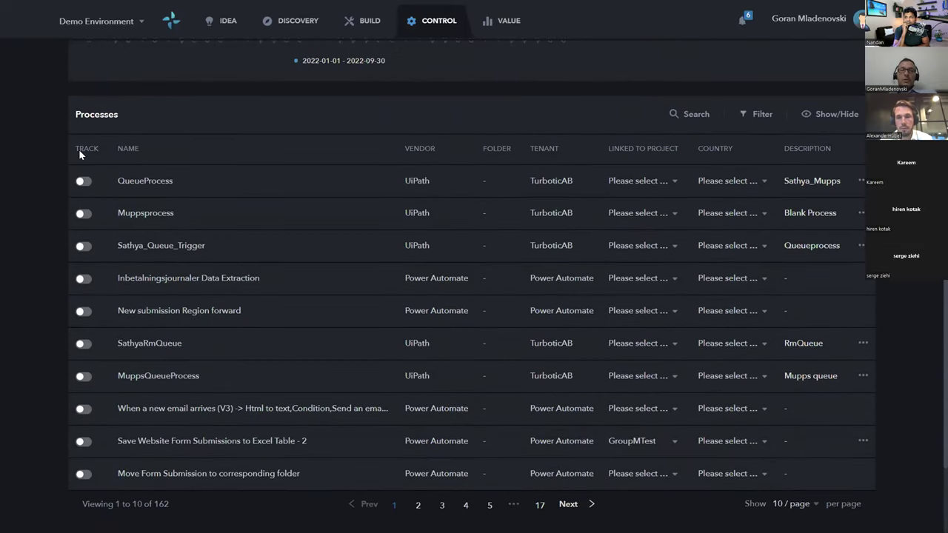
left_click(79, 149)
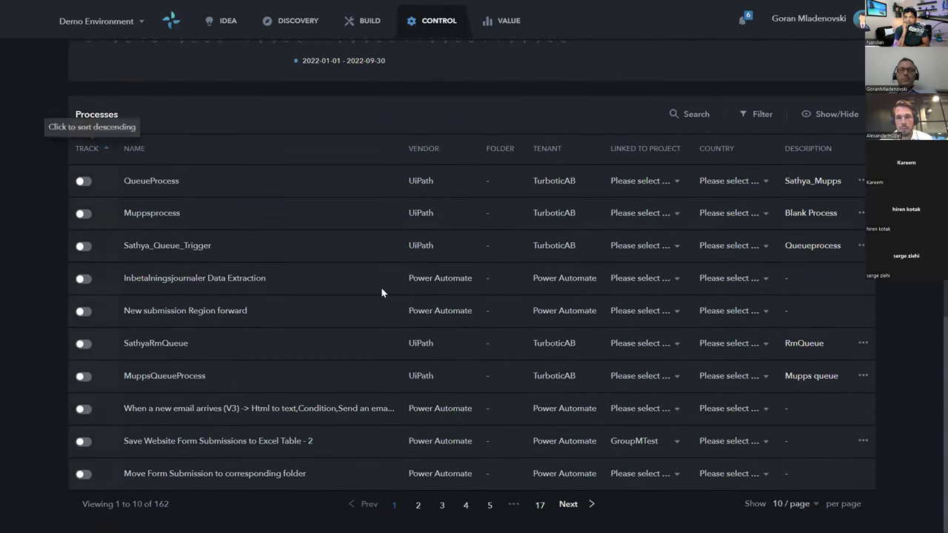
left_click(78, 149)
Open the profile of the DEMO-Error 2 process and show its run rules
left_click(145, 245)
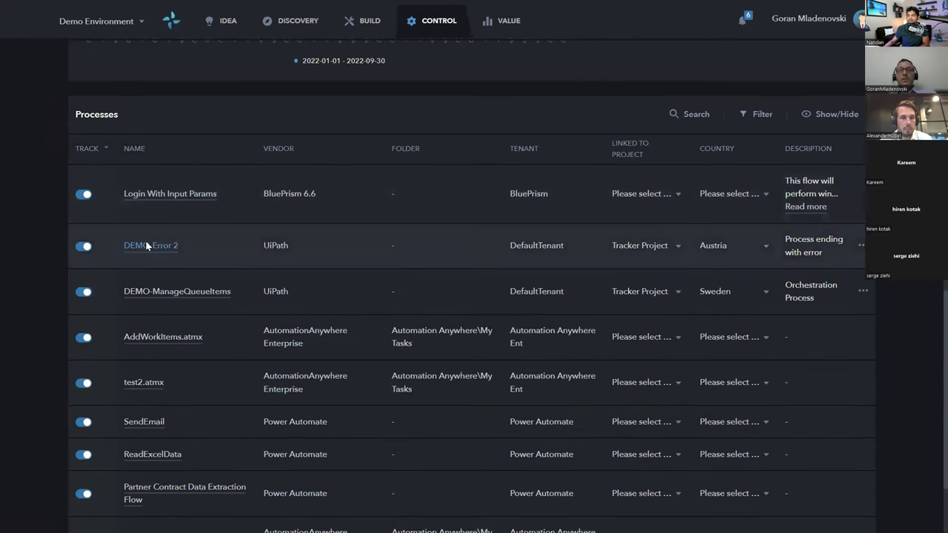
left_click(190, 119)
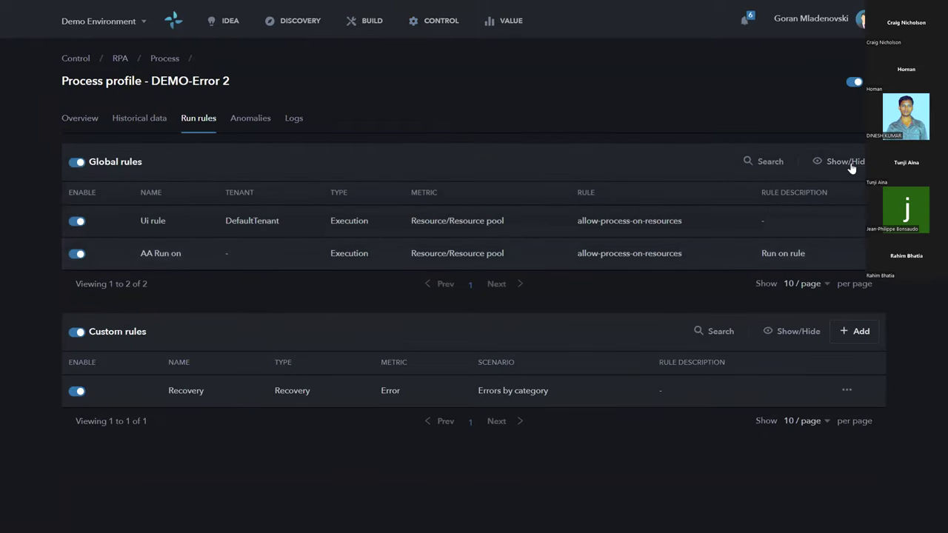
Look through the new custom run rule options using Execution, Resource / Resource pool and Allow/Deny to run on resource, and discard the rule
left_click(840, 326)
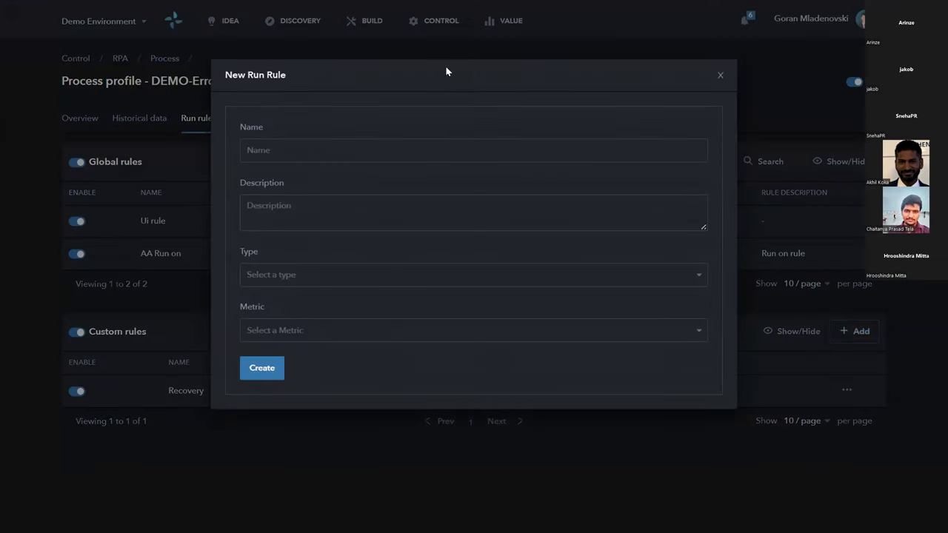
left_click(302, 274)
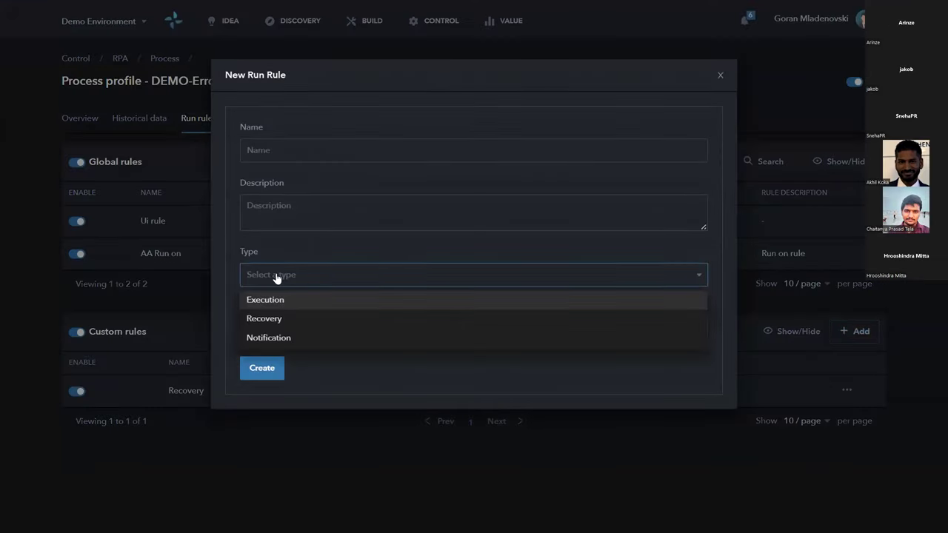
left_click(267, 299)
left_click(258, 339)
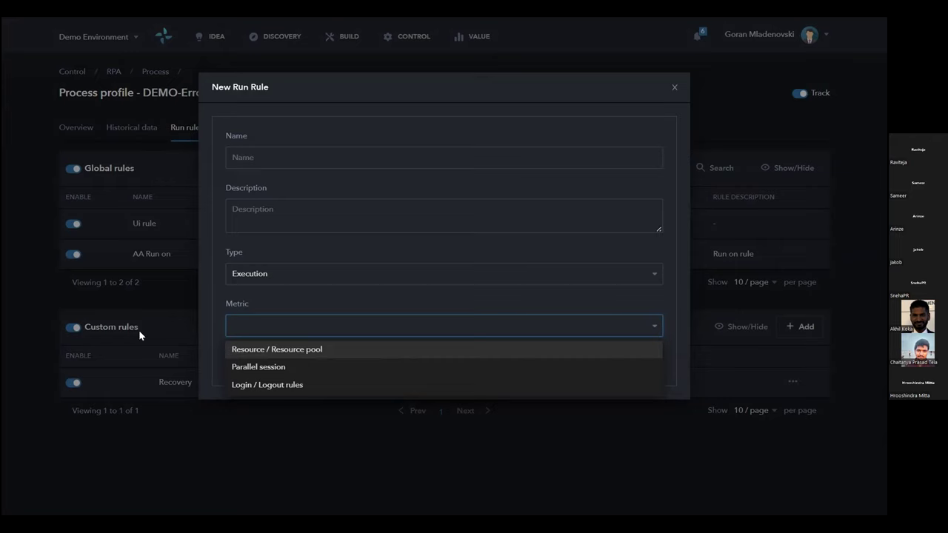
left_click(289, 348)
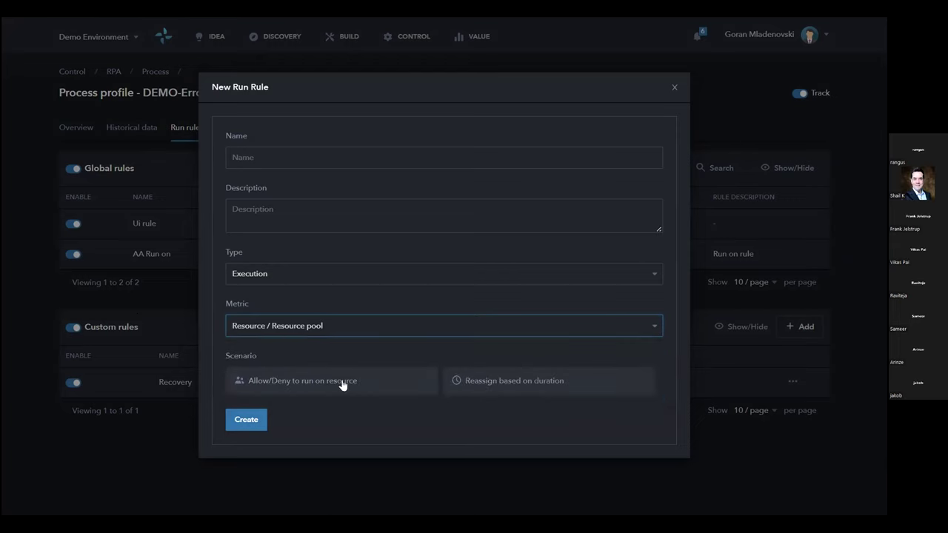
left_click(317, 377)
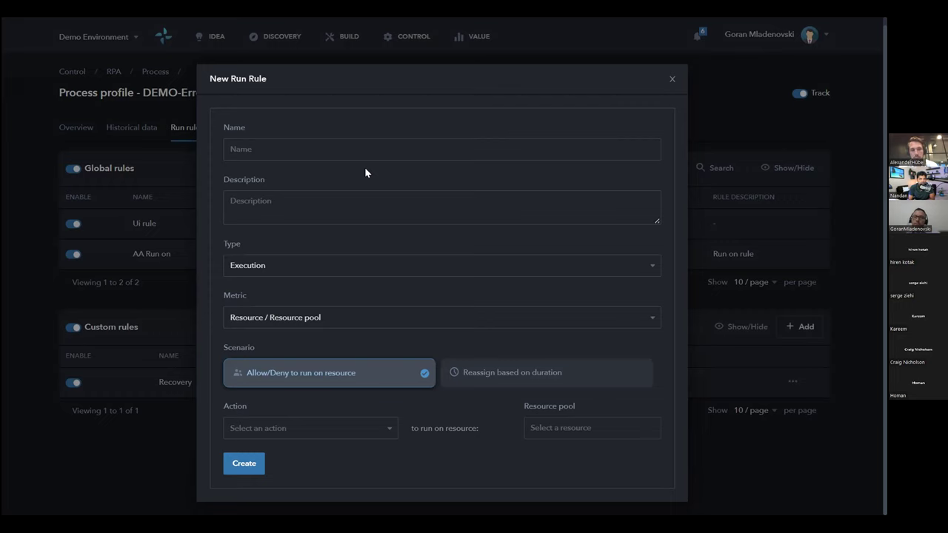
left_click(669, 78)
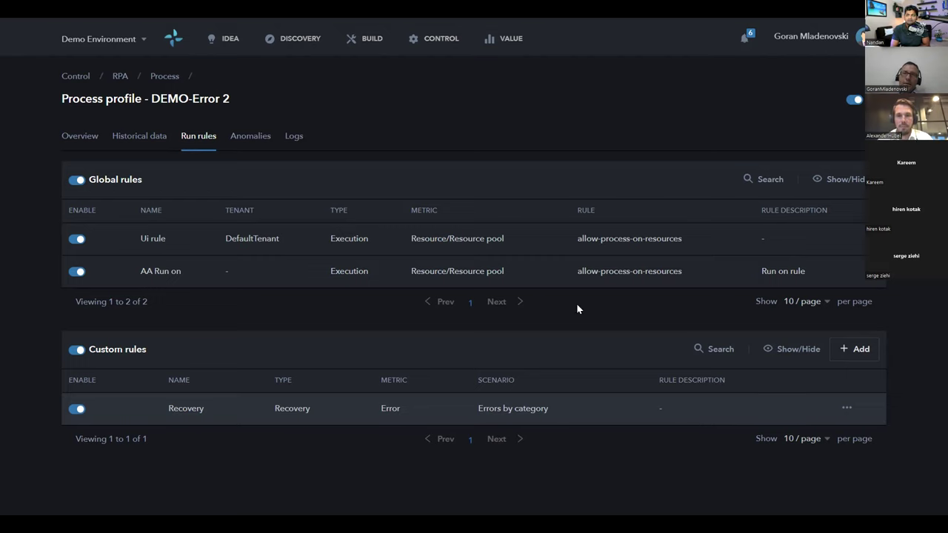
Start a new code review in the Build module for the existing Customer Support Ticket handling project and advance to the review level choice
left_click(368, 42)
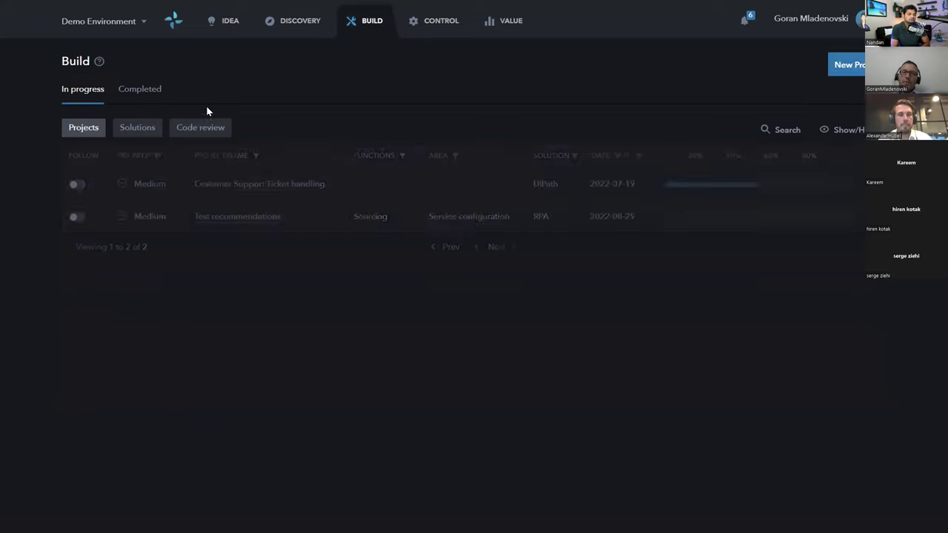
left_click(190, 129)
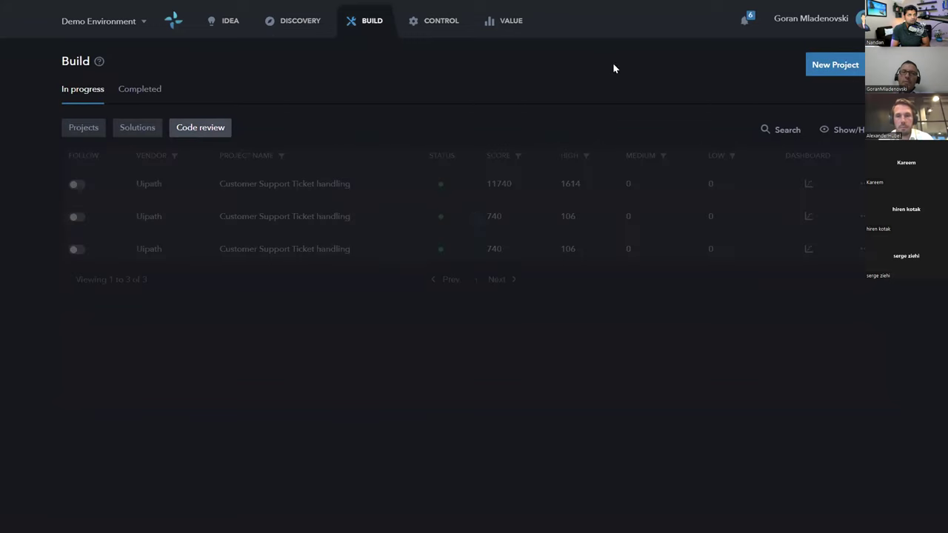
left_click(834, 66)
left_click(835, 92)
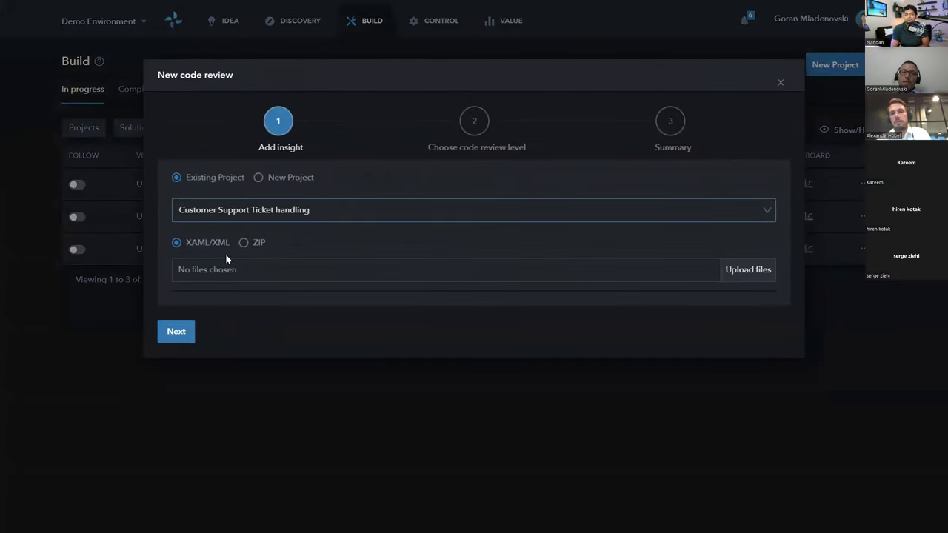
left_click(175, 335)
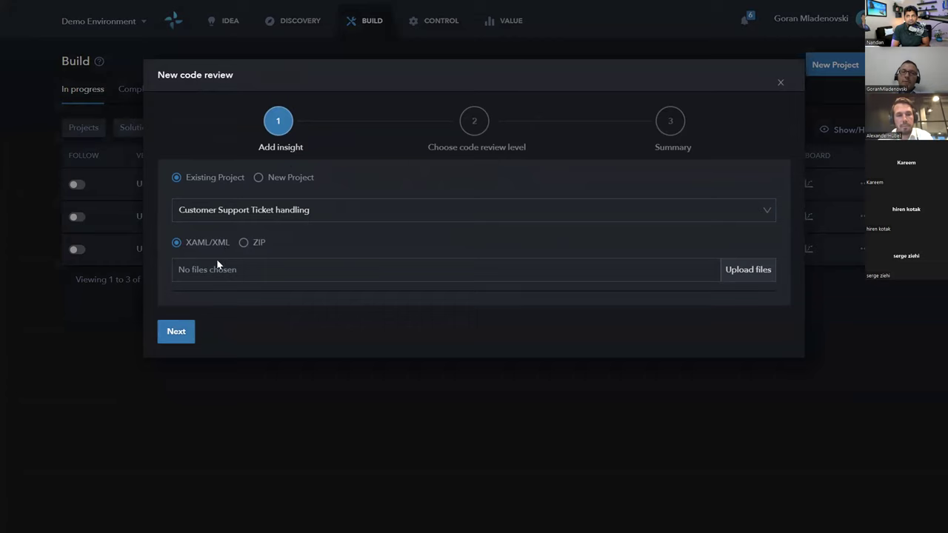
left_click(178, 329)
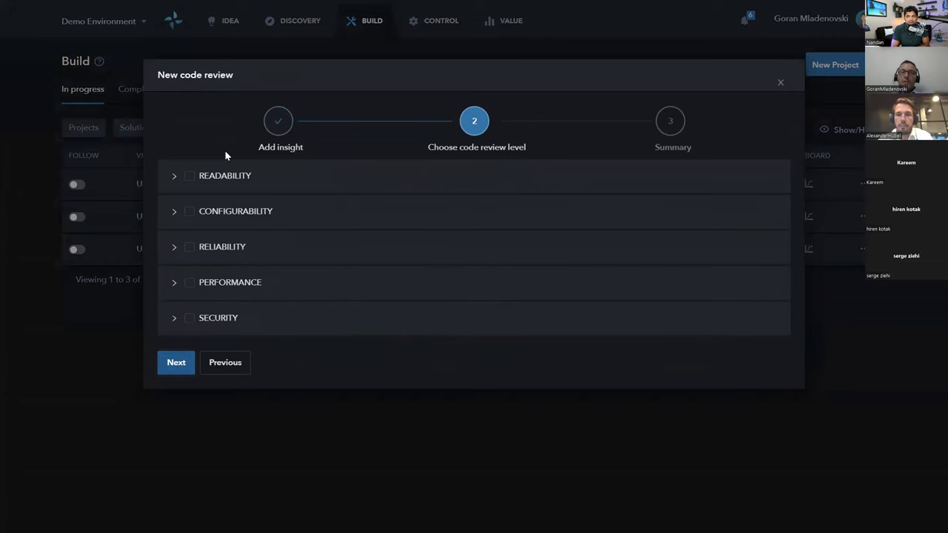
Look through the Readability review rules and close the new code review without creating it
left_click(171, 176)
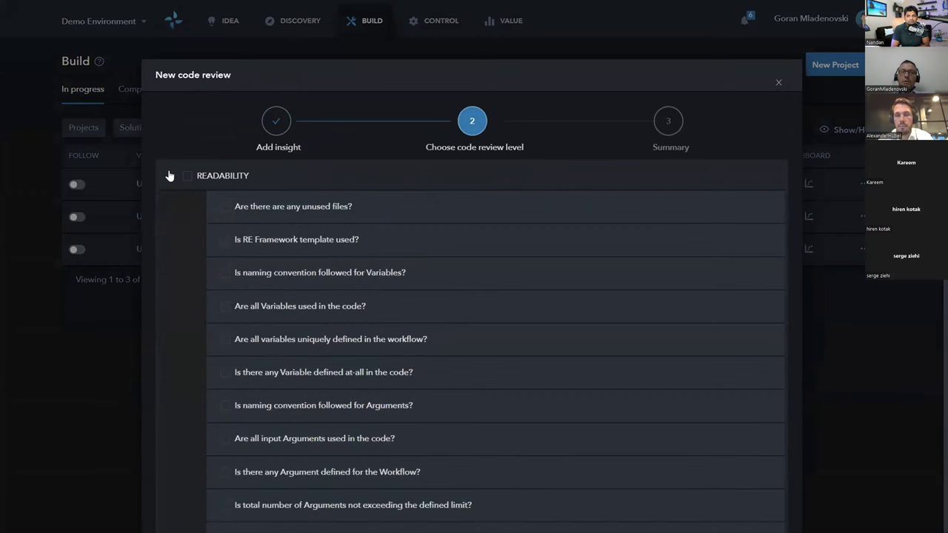
left_click(172, 183)
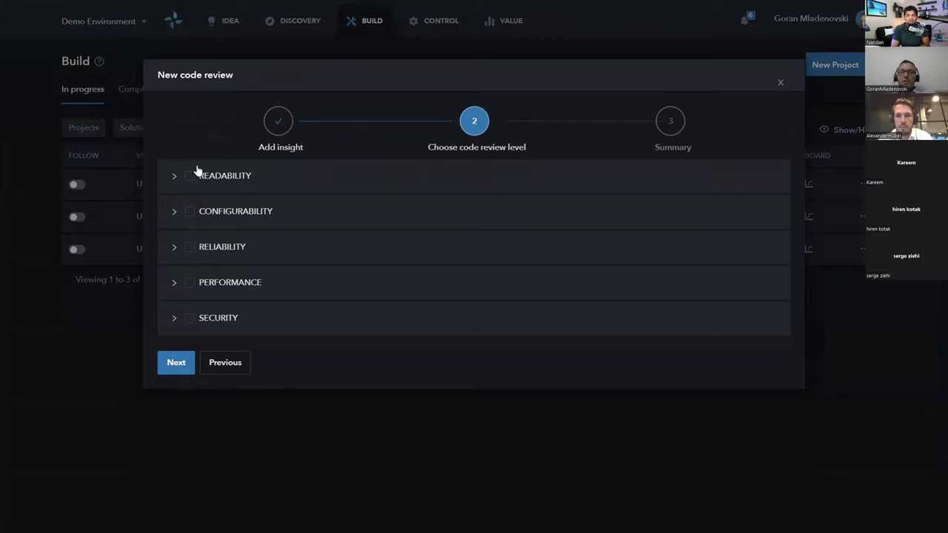
left_click(780, 83)
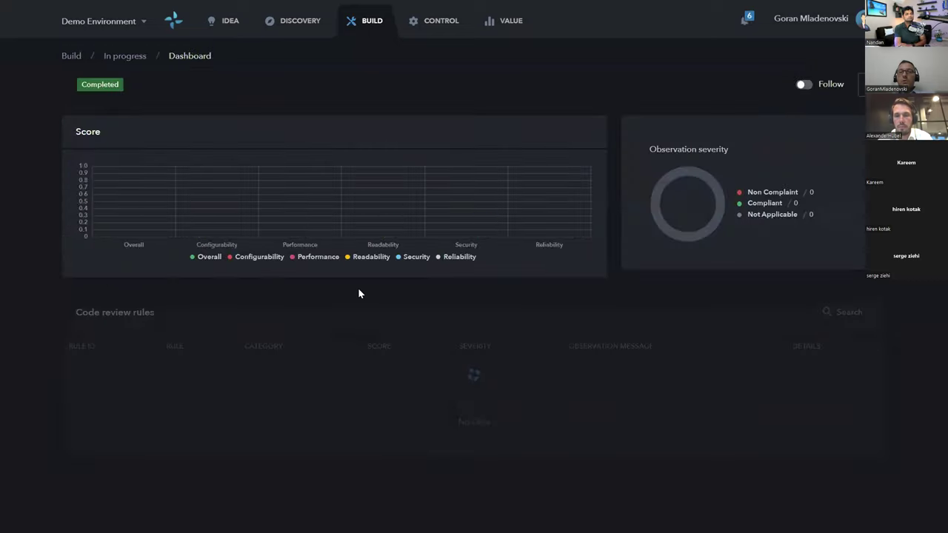
Examine the completed code review dashboard and the details of rule ui_001 about unused files, including its suggestion and file list
scroll(381, 306, "down", 1)
scroll(466, 260, "down", 1)
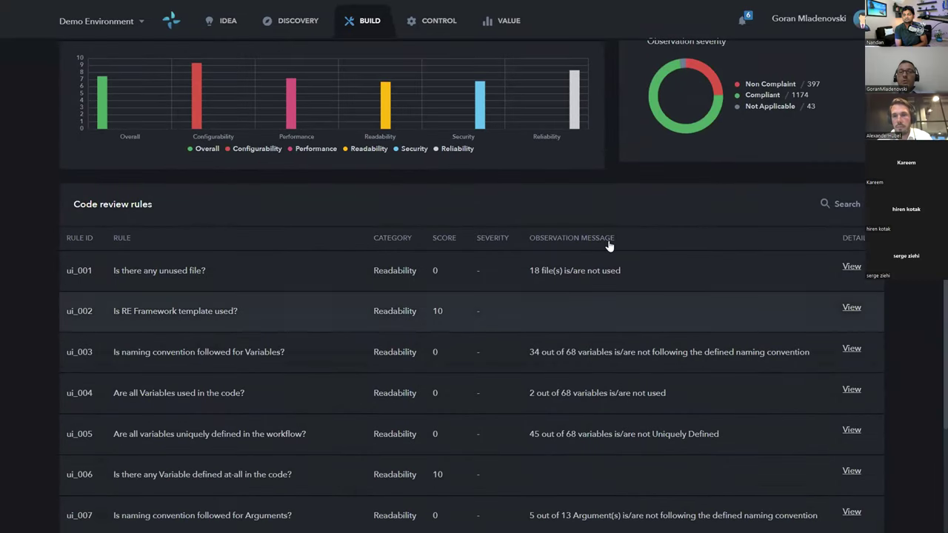
left_click(850, 268)
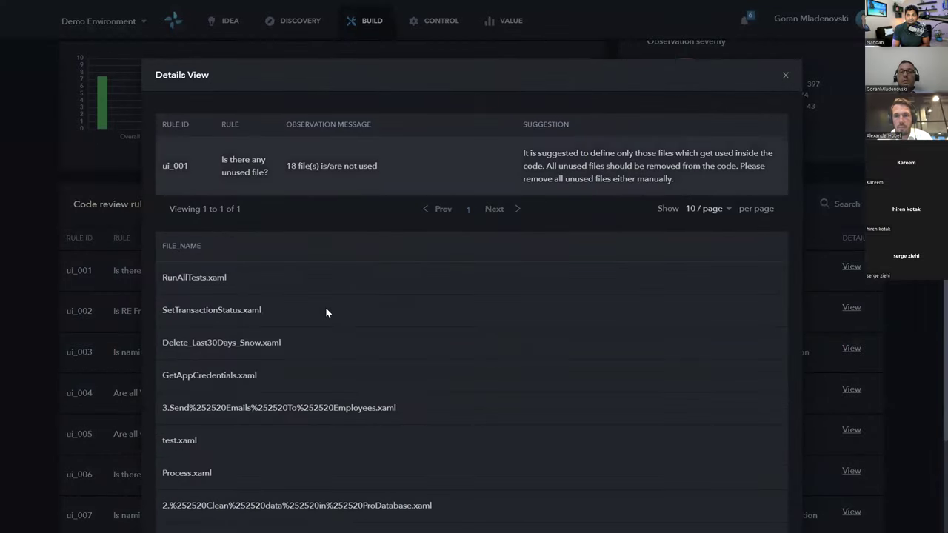
scroll(325, 307, "down", 2)
scroll(303, 197, "up", 2)
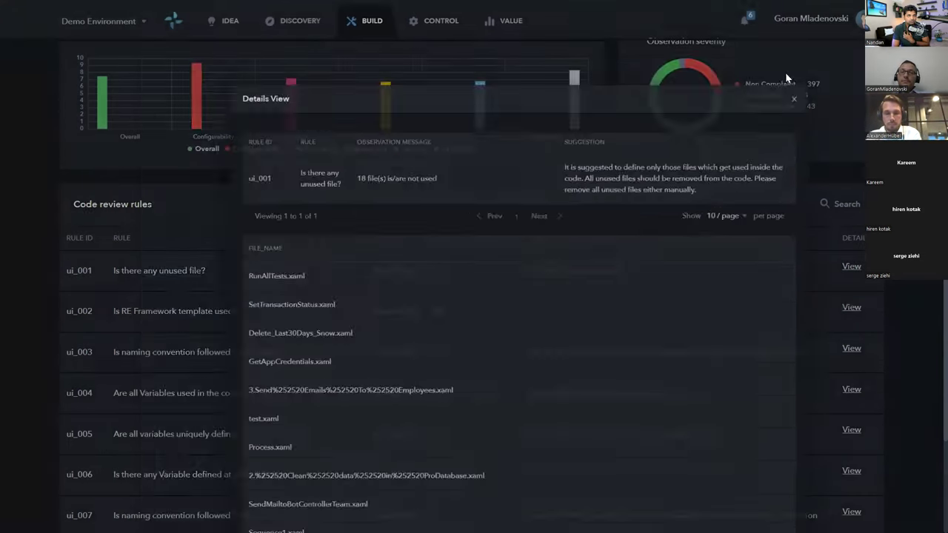
left_click(786, 79)
scroll(378, 173, "up", 3)
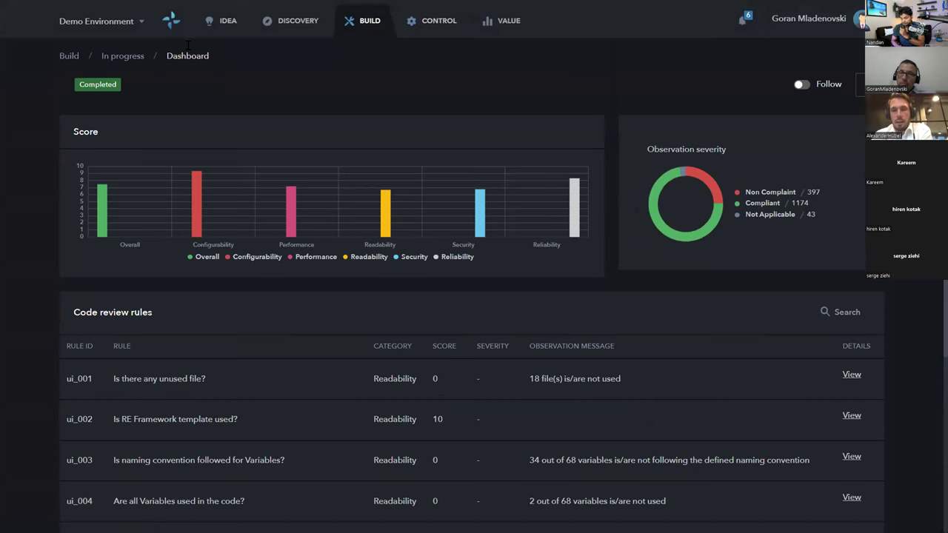
Go from the code review dashboard back to the Control module
left_click(427, 31)
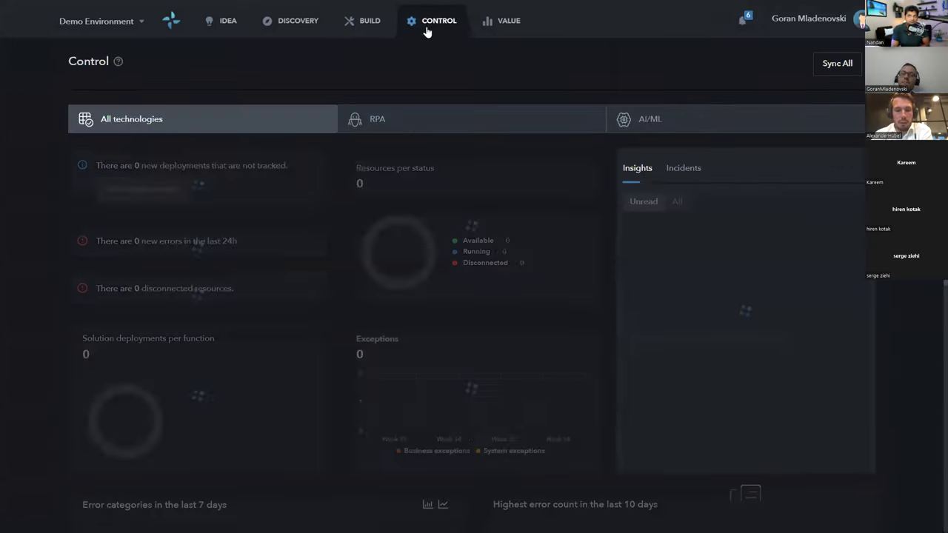